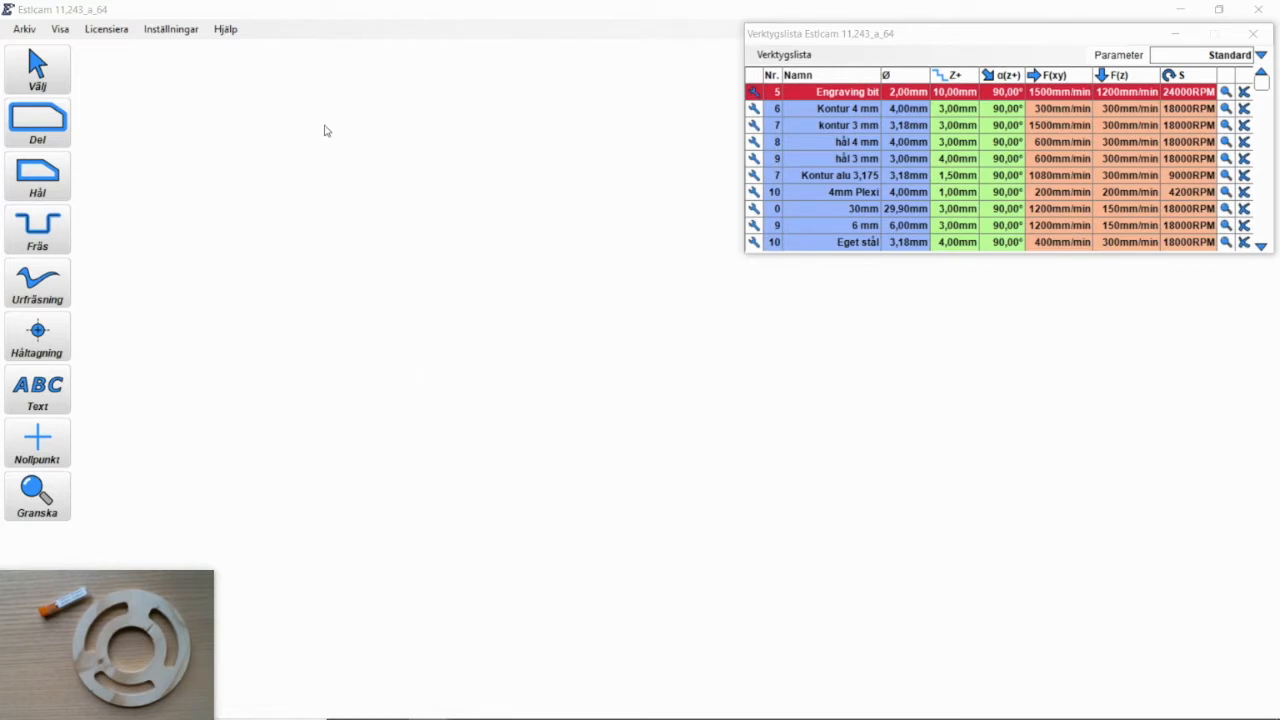
Open the drawing Underlägg.dxf from the Instruktionsfilmer folder
{"action": "left_click", "coordinate": [26, 32]}
{"action": "left_click", "coordinate": [40, 46]}
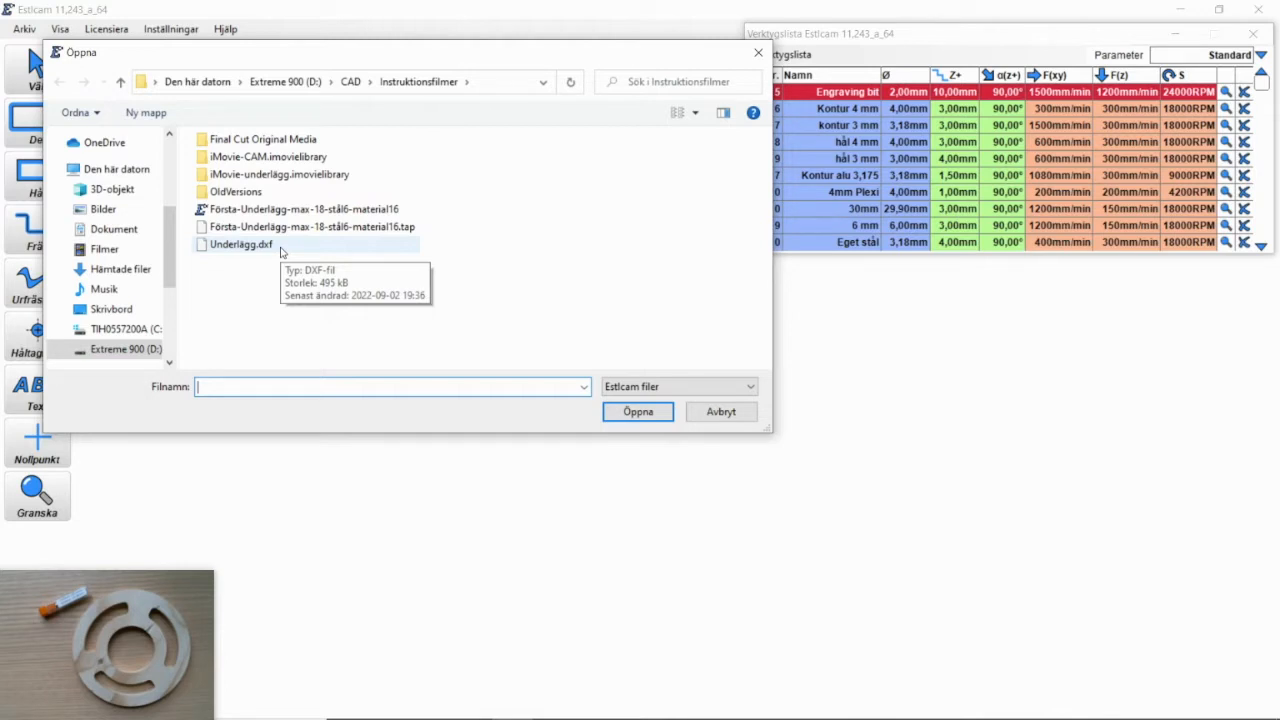
{"action": "left_click", "coordinate": [281, 250]}
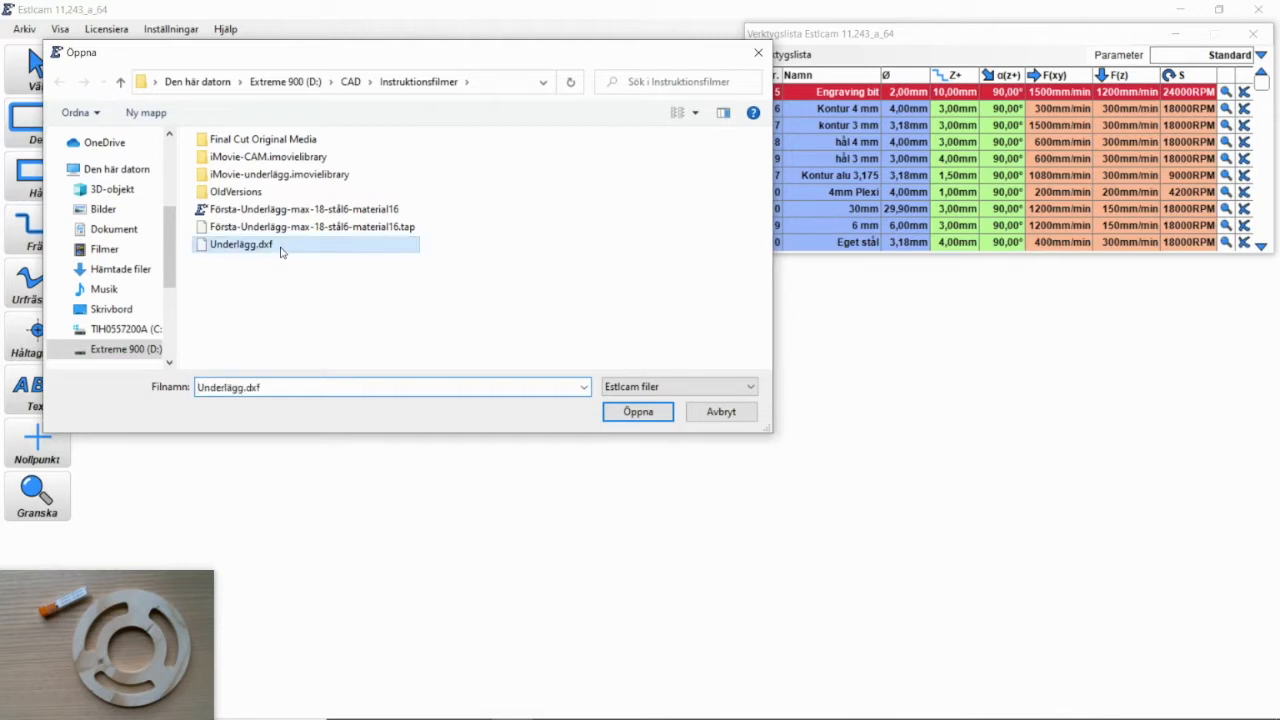
{"action": "left_click", "coordinate": [617, 416]}
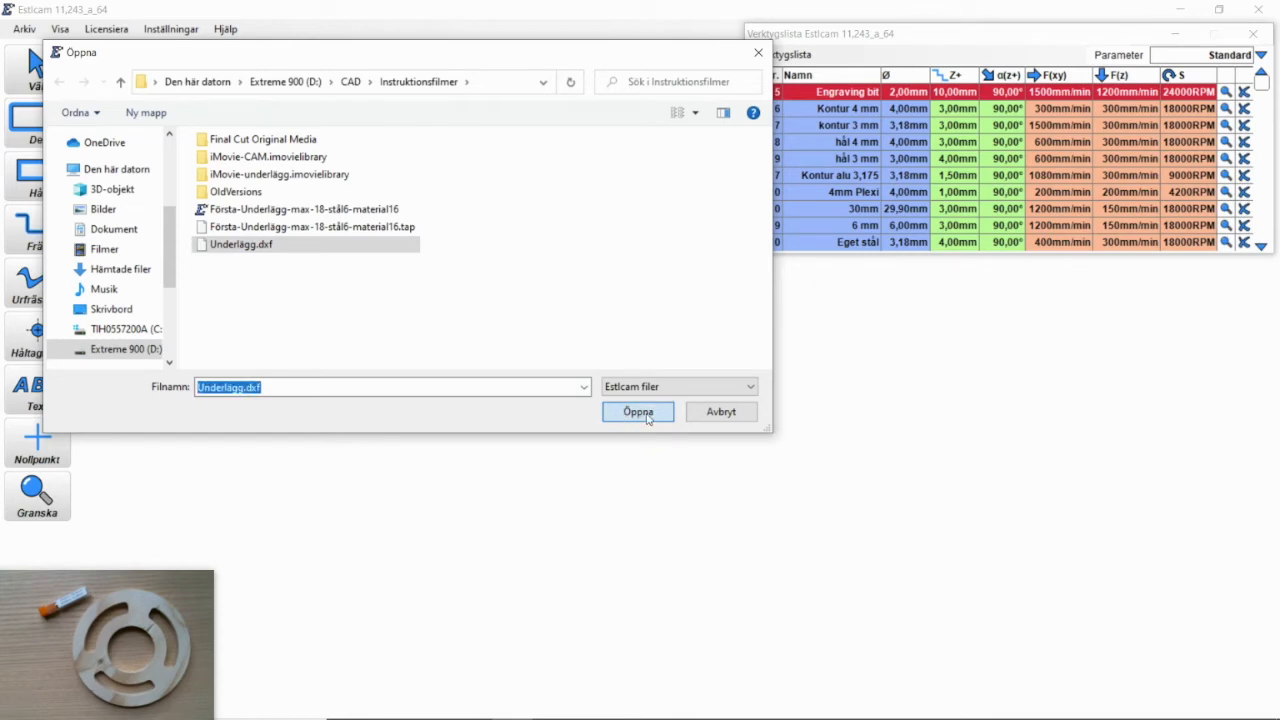
{"action": "left_click", "coordinate": [640, 412]}
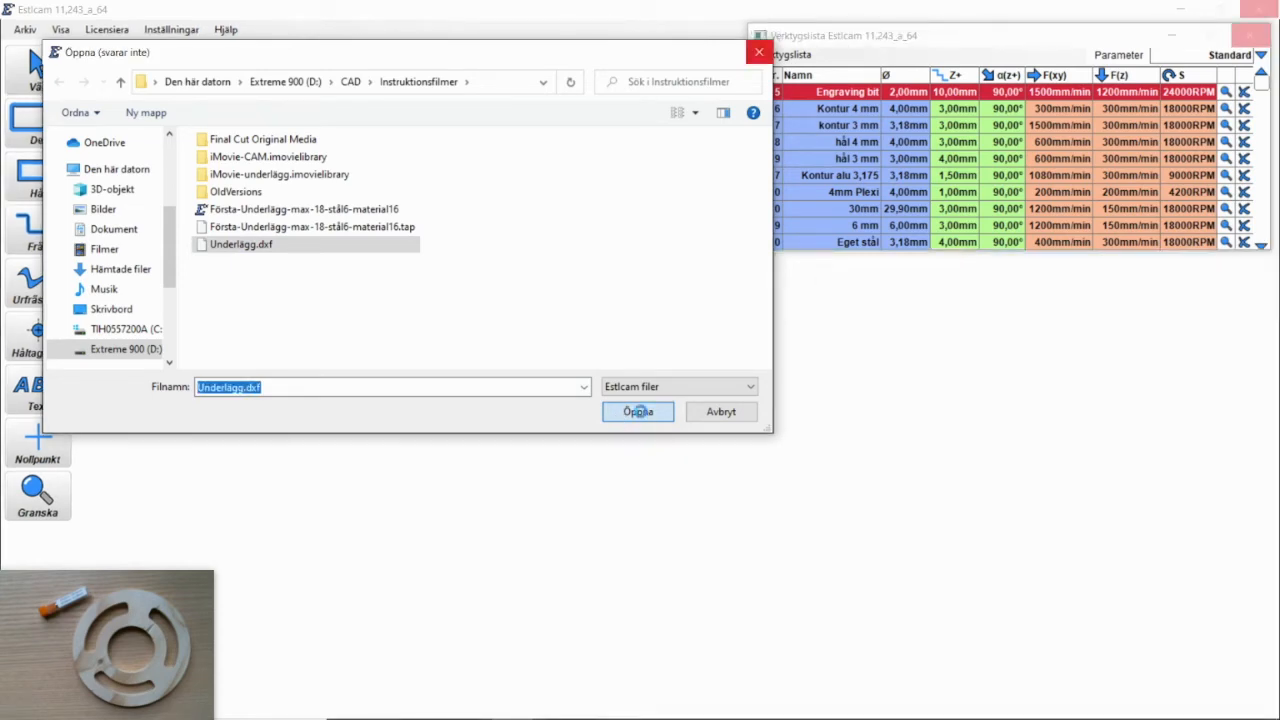
{"action": "mouse_move", "coordinate": [640, 412]}
{"action": "right_mouse_down"}
{"action": "mouse_move", "coordinate": [563, 380]}
{"action": "mouse_move", "coordinate": [487, 370]}
{"action": "right_mouse_up"}
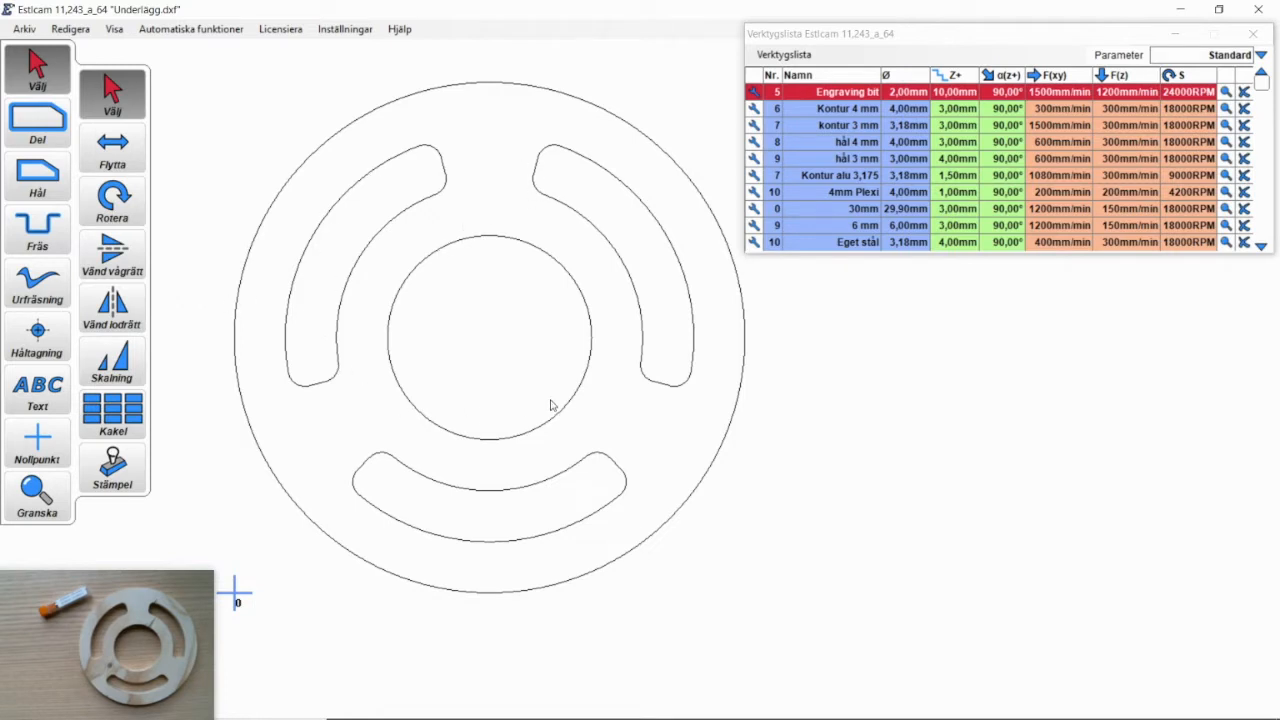
{"action": "scroll", "coordinate": [563, 378], "scroll_direction": "up", "scroll_amount": 1}
{"action": "scroll", "coordinate": [563, 381], "scroll_direction": "down", "scroll_amount": 1}
{"action": "scroll", "coordinate": [563, 381], "scroll_direction": "down", "scroll_amount": 2}
{"action": "scroll", "coordinate": [563, 381], "scroll_direction": "up", "scroll_amount": 2}
{"action": "scroll", "coordinate": [563, 381], "scroll_direction": "down", "scroll_amount": 1}
{"action": "mouse_move", "coordinate": [563, 381]}
{"action": "middle_mouse_down"}
{"action": "mouse_move", "coordinate": [526, 377]}
{"action": "mouse_move", "coordinate": [569, 374]}
{"action": "mouse_move", "coordinate": [606, 343]}
{"action": "mouse_move", "coordinate": [598, 363]}
{"action": "mouse_move", "coordinate": [538, 368]}
{"action": "middle_mouse_up"}
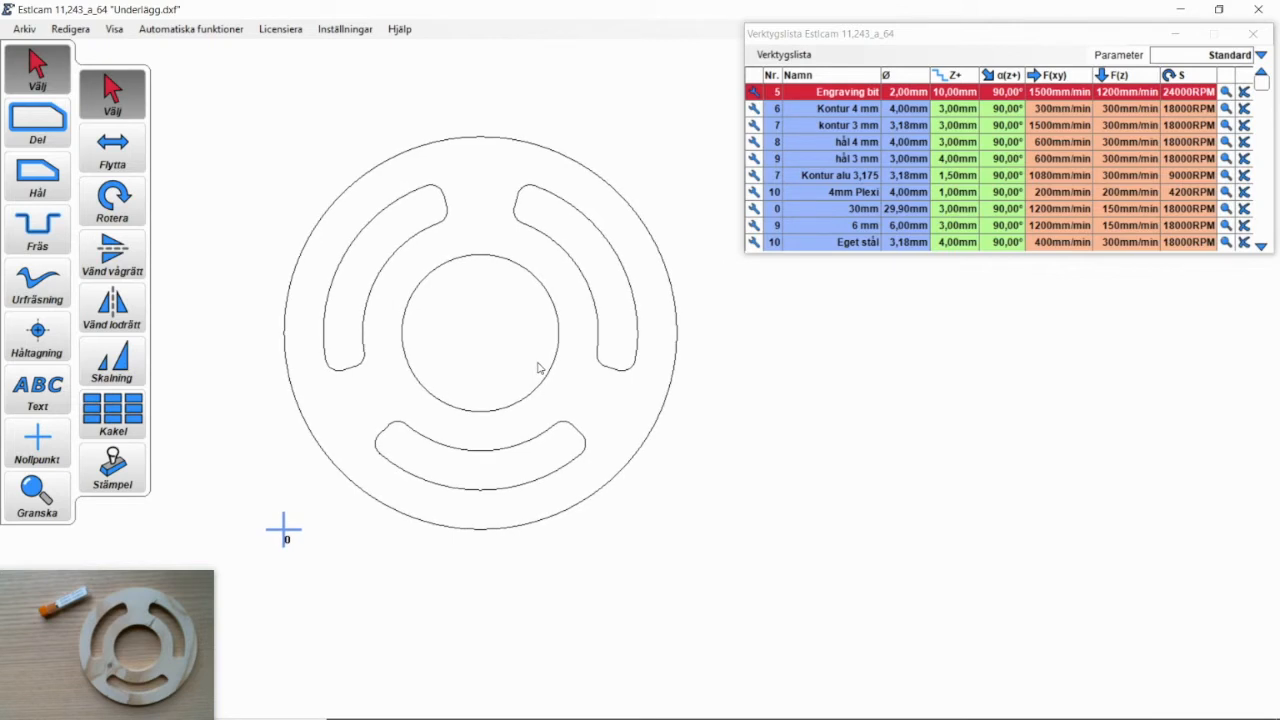
{"action": "scroll", "coordinate": [538, 367], "scroll_direction": "up", "scroll_amount": 1}
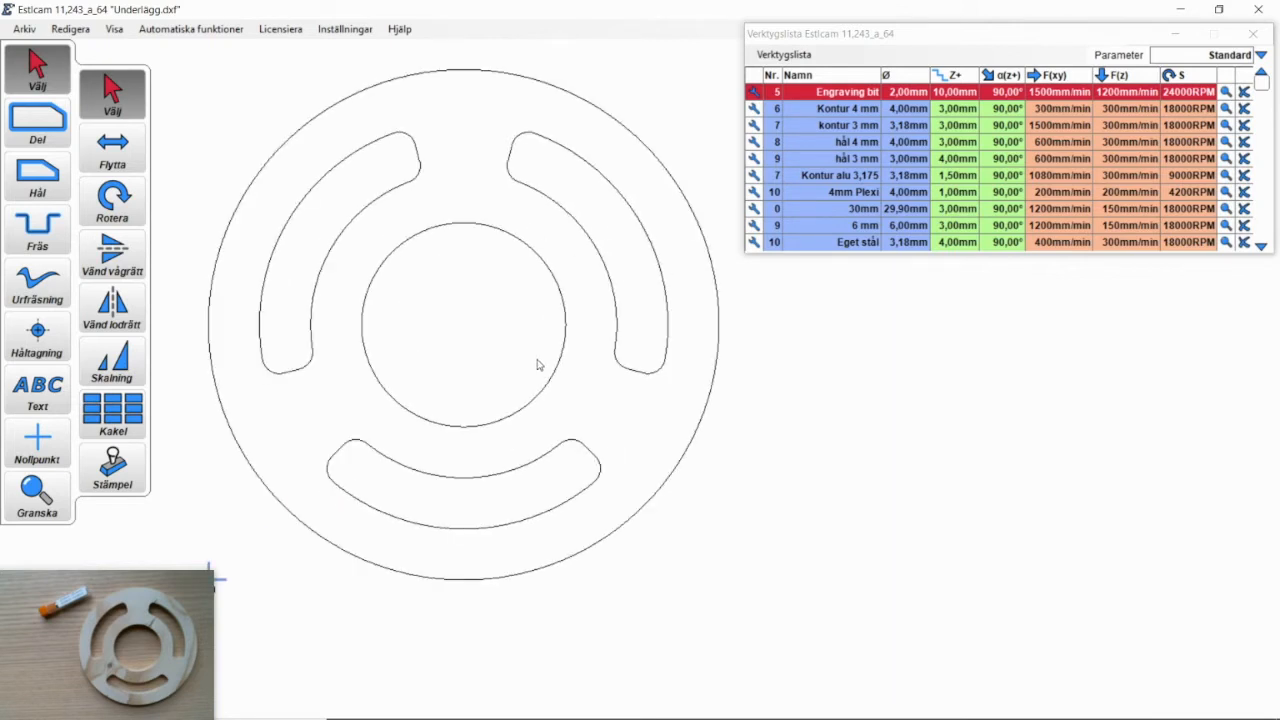
{"action": "middle_click_drag", "start_coordinate": [538, 365], "coordinate": [567, 375]}
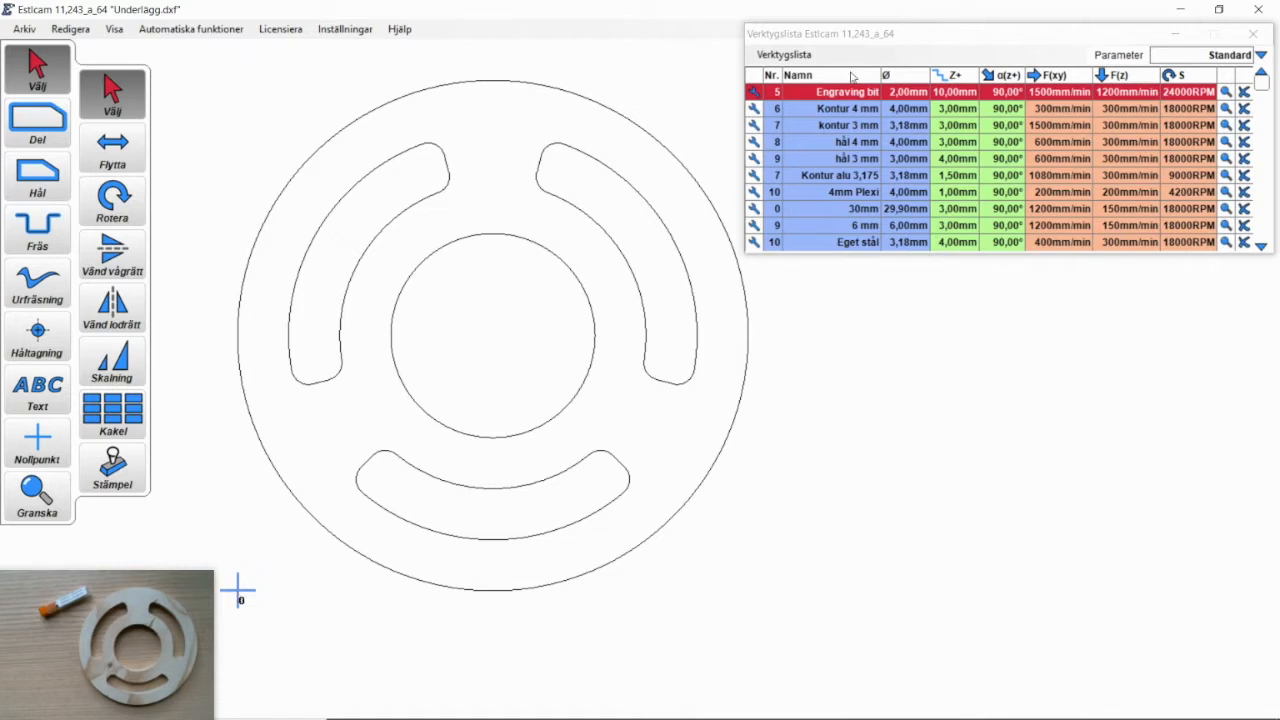
Choose the 6 mm tool and create a hole toolpath (Hål) inside the central circle
{"action": "left_click_drag", "start_coordinate": [931, 43], "coordinate": [929, 33]}
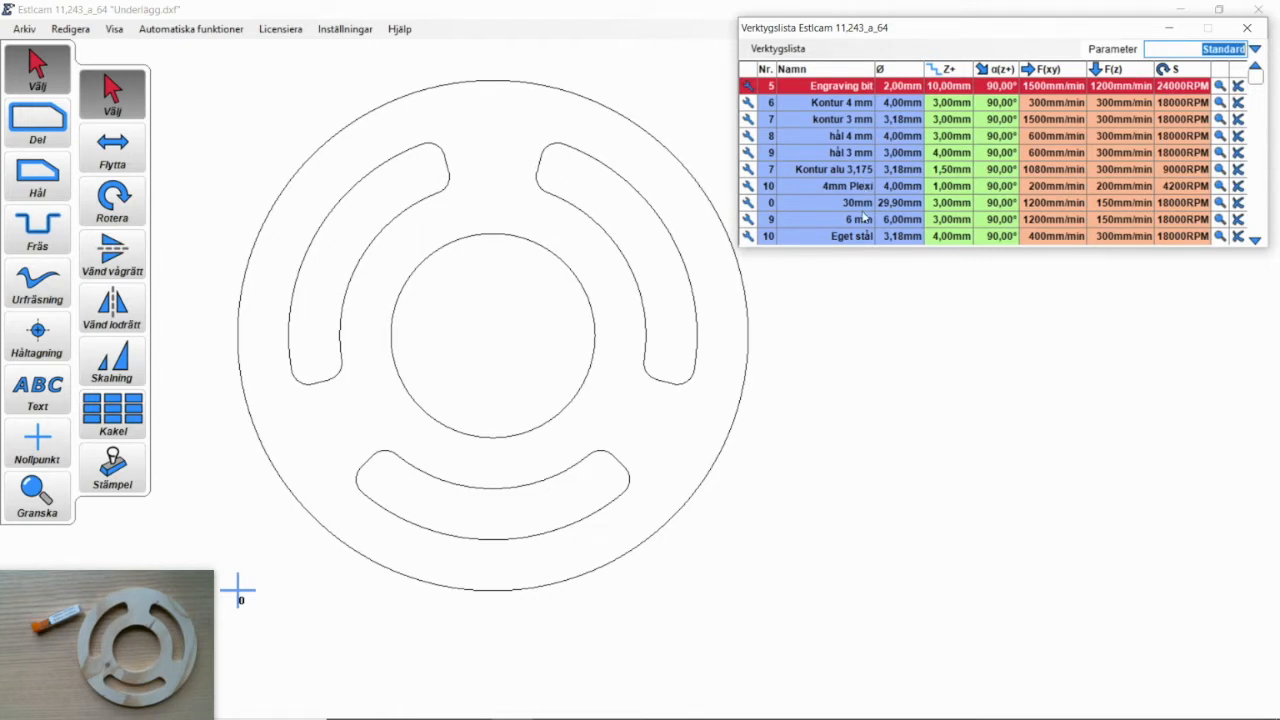
{"action": "double_click", "coordinate": [864, 219]}
{"action": "left_click", "coordinate": [880, 288]}
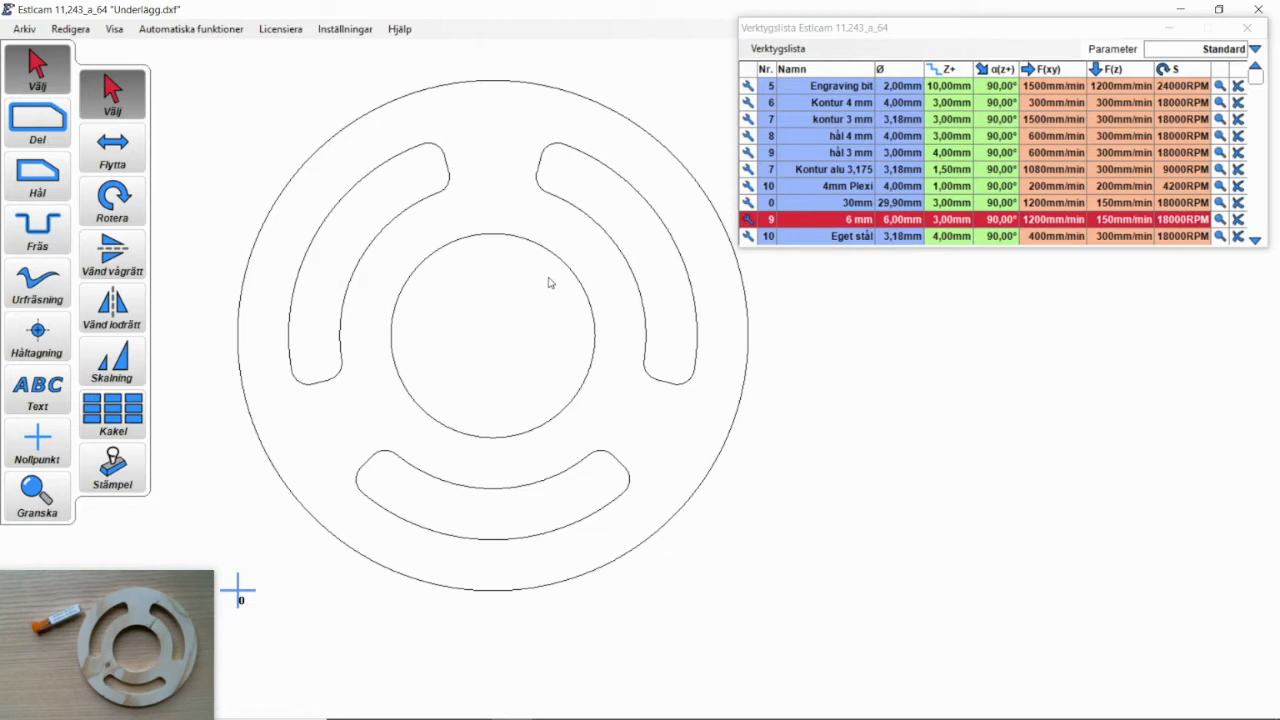
{"action": "left_click", "coordinate": [40, 172]}
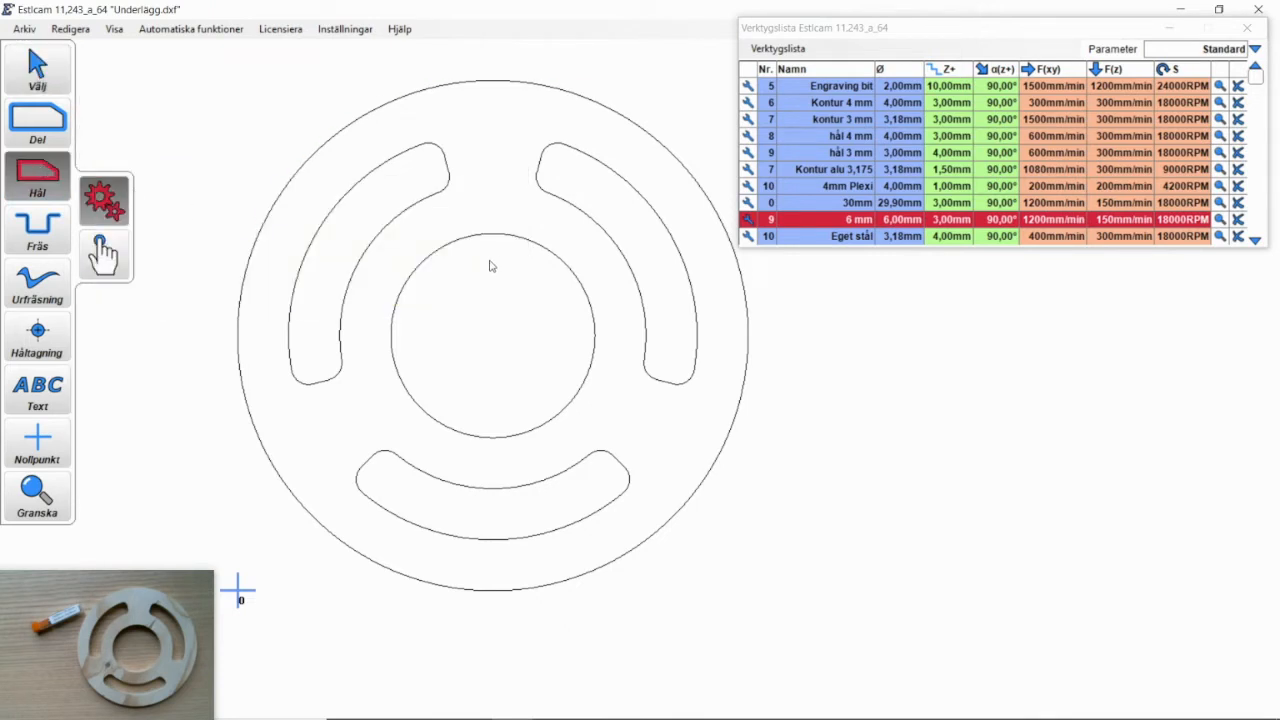
{"action": "left_click", "coordinate": [492, 241]}
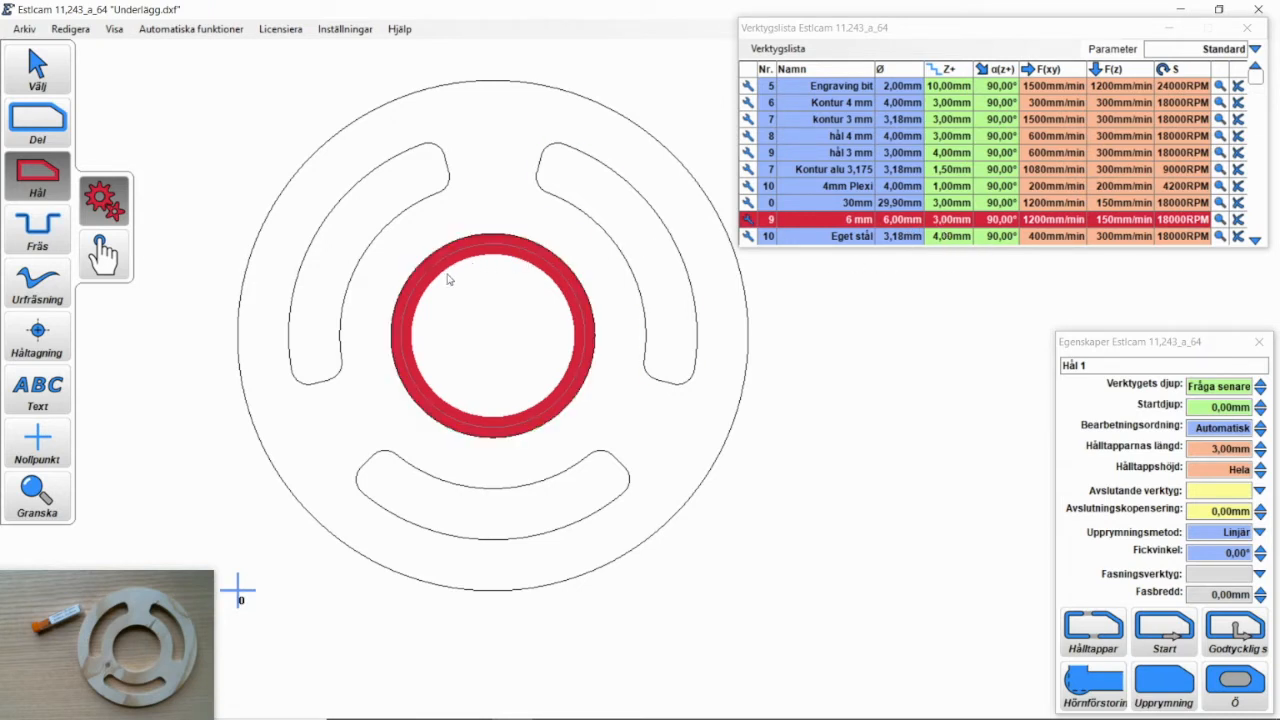
{"action": "left_click", "coordinate": [543, 258]}
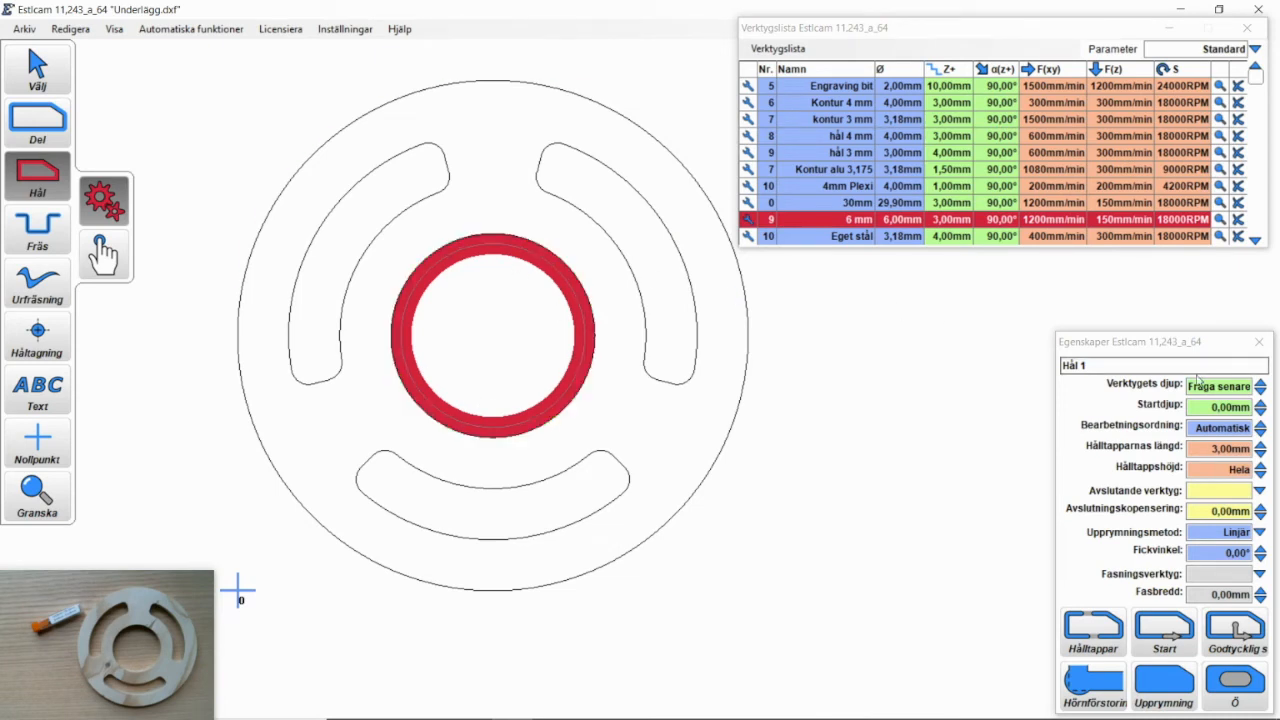
Set the central hole's tool depth to 18 mm, holding tab length to 5 mm and tab height to 8 mm
{"action": "mouse_move", "coordinate": [1125, 386]}
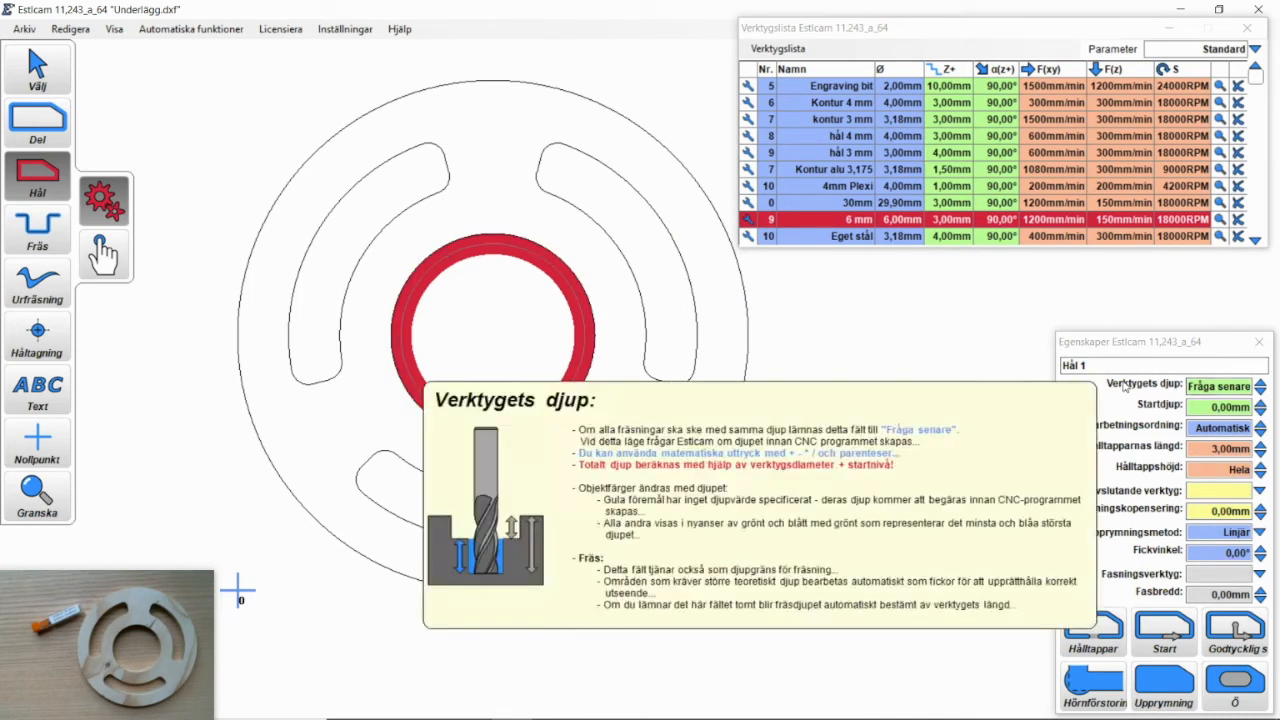
{"action": "left_click", "coordinate": [1212, 386]}
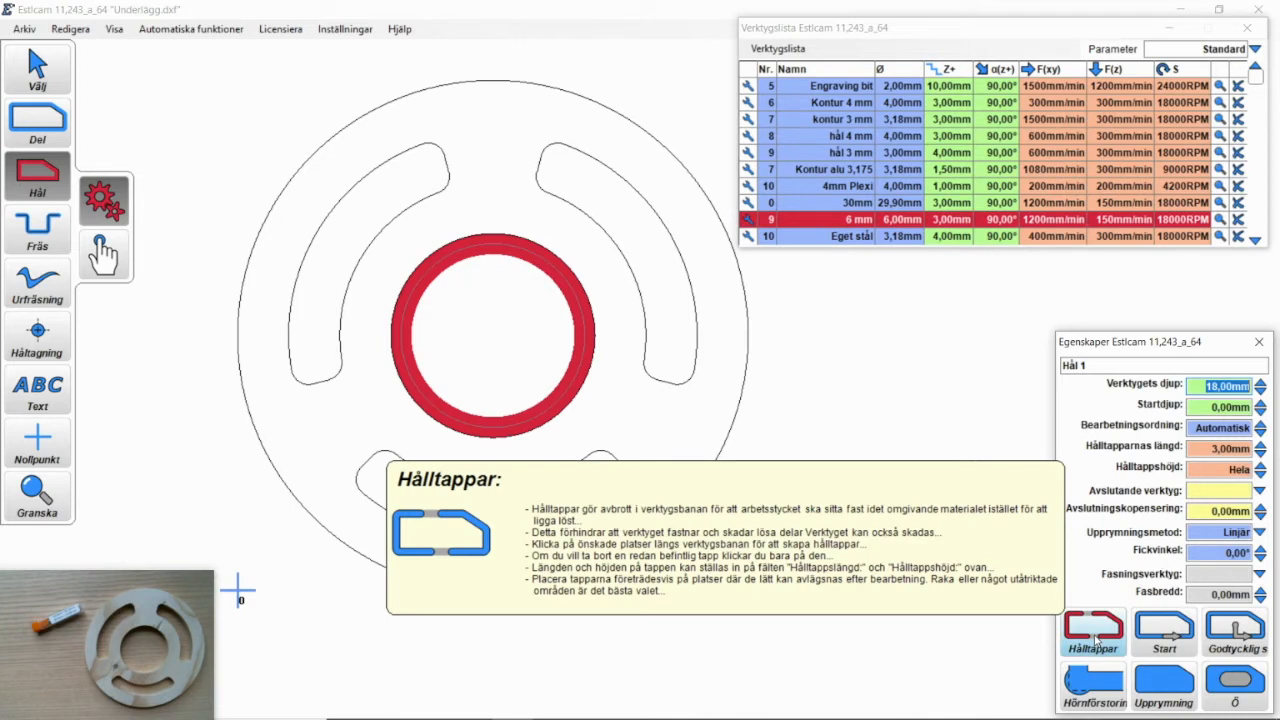
{"action": "left_click", "coordinate": [1228, 449]}
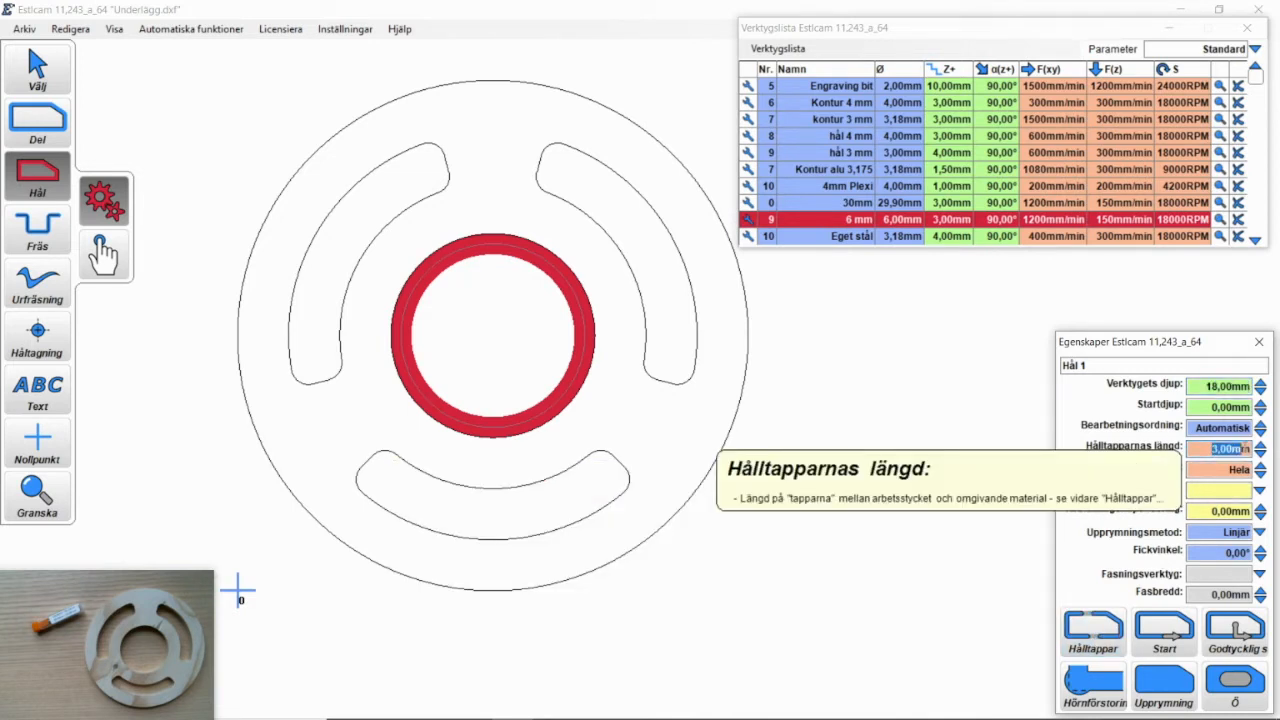
{"action": "left_click", "coordinate": [1260, 445]}
{"action": "left_click", "coordinate": [1260, 445]}
{"action": "left_click", "coordinate": [1237, 470]}
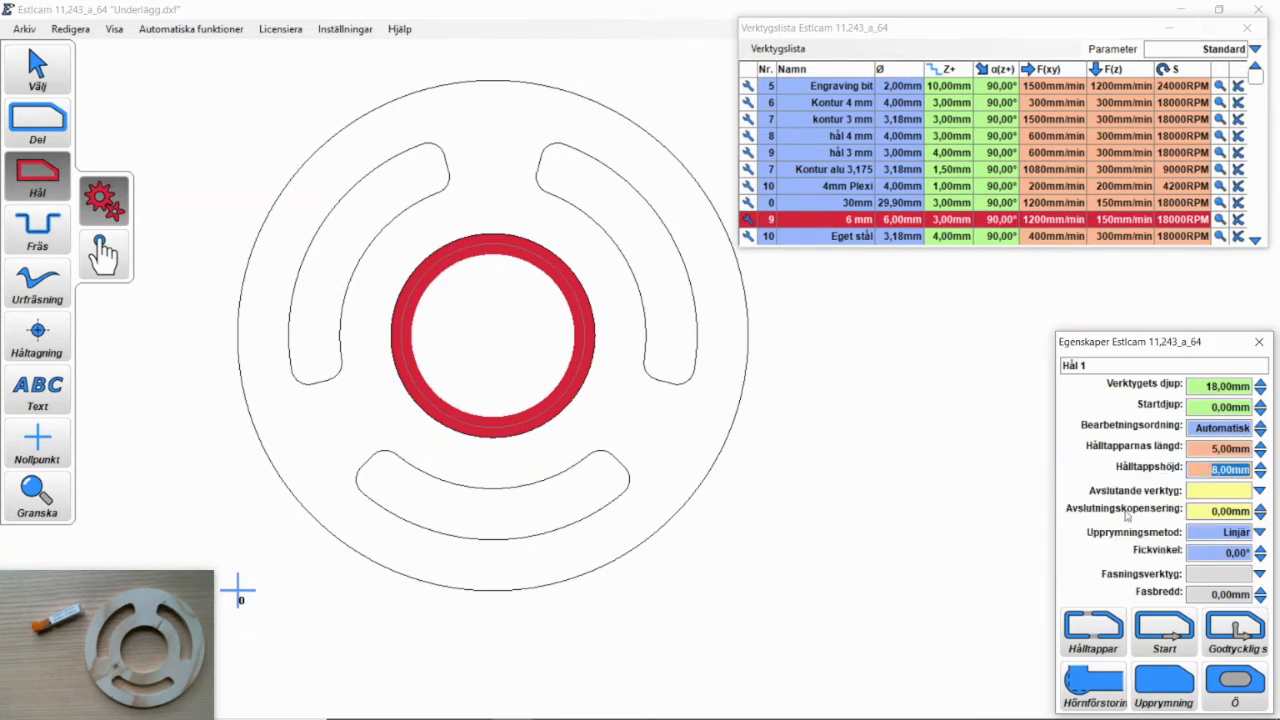
Add two opposite holding tabs to the central hole's toolpath, one on its right side and one on its left
{"action": "left_click", "coordinate": [1110, 622]}
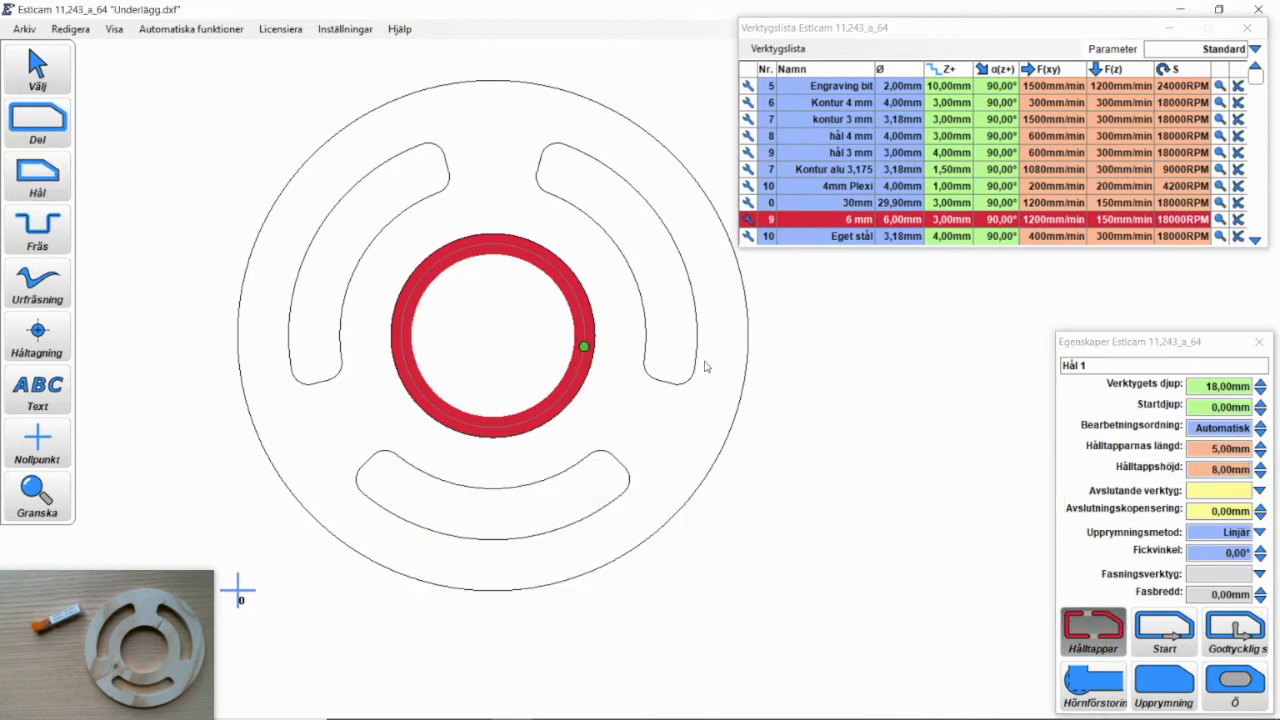
{"action": "left_click", "coordinate": [588, 337]}
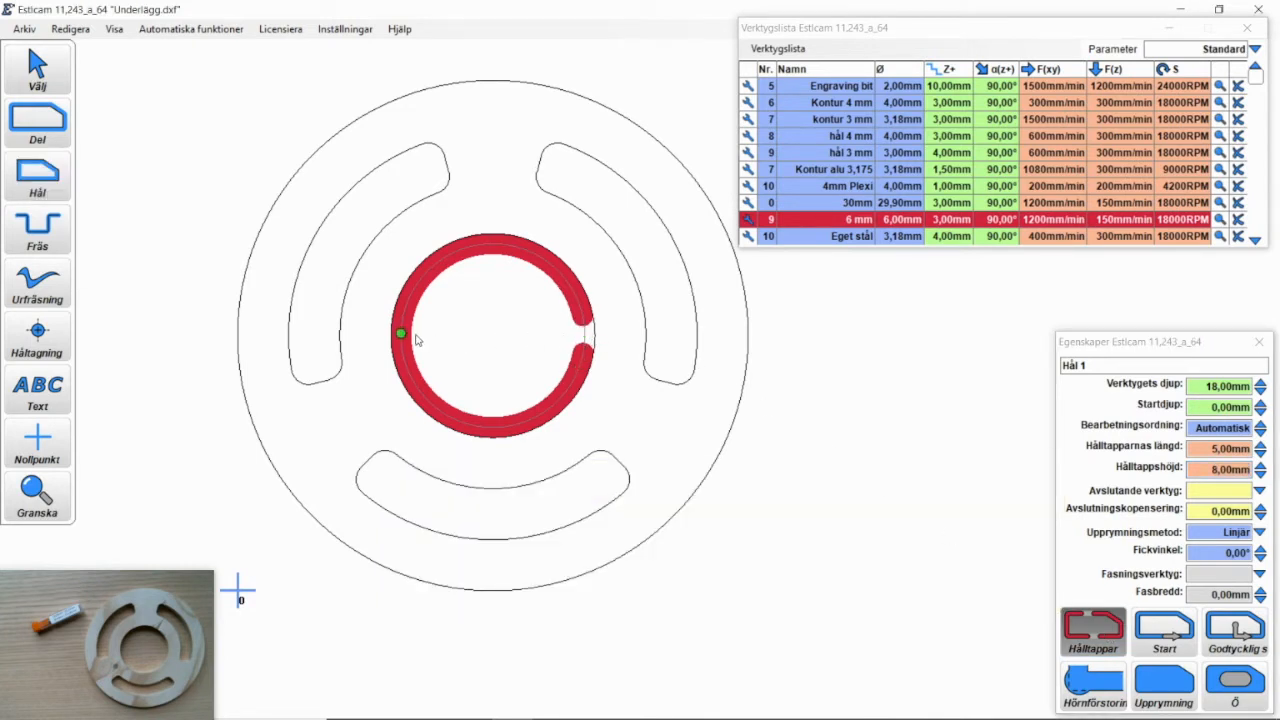
{"action": "left_click", "coordinate": [401, 337]}
{"action": "left_click", "coordinate": [37, 68]}
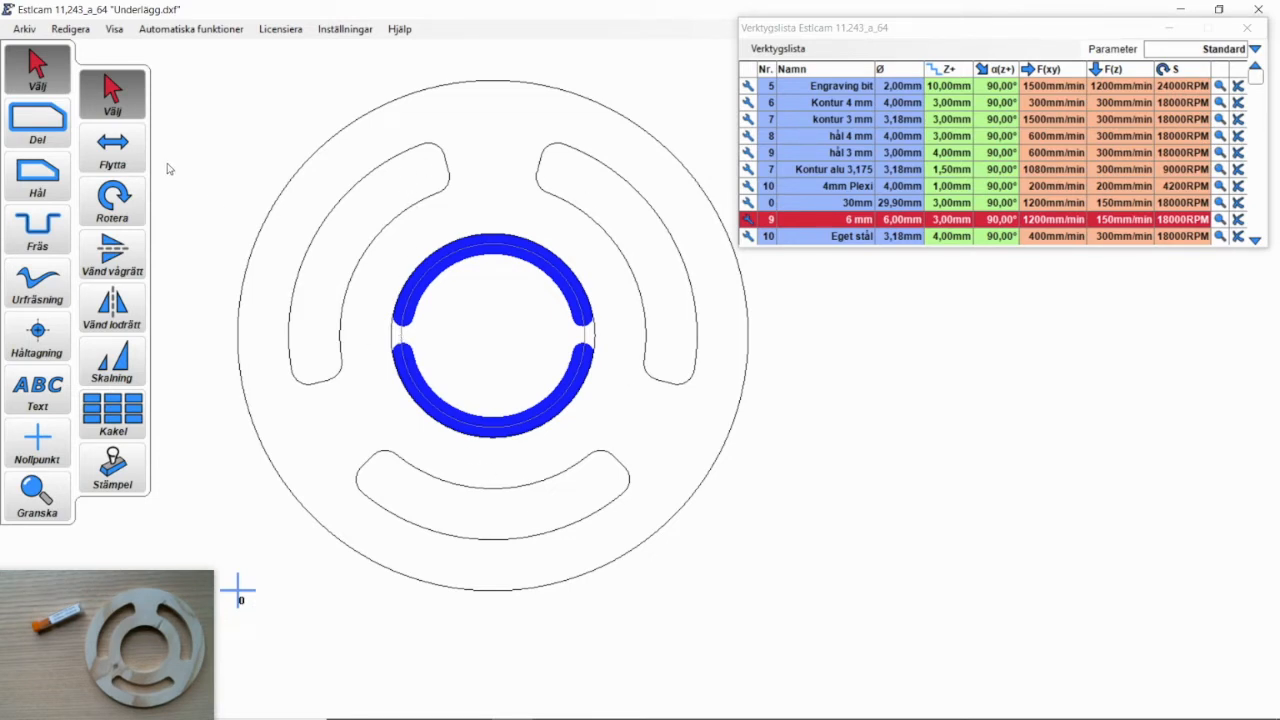
Create a hole toolpath in the upper-left curved slot, 18 mm deep, with all inside material cleared out (Upprymning)
{"action": "left_click", "coordinate": [15, 177]}
{"action": "left_click", "coordinate": [348, 197]}
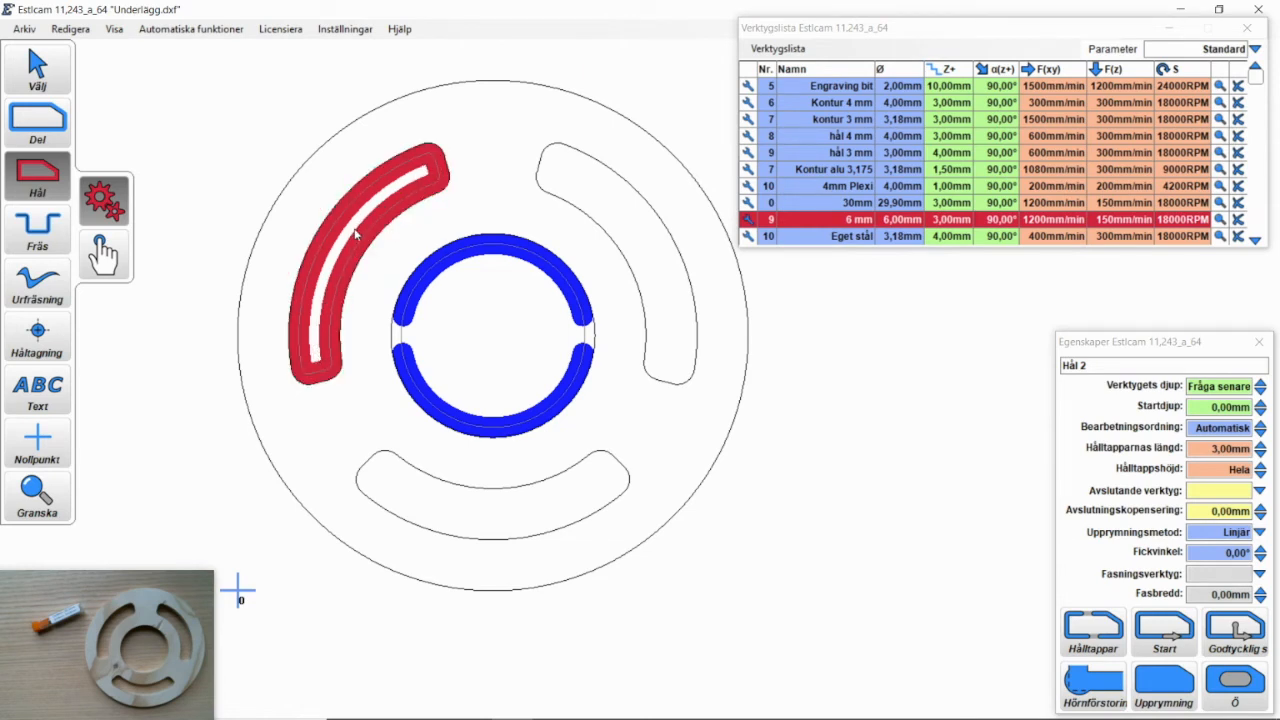
{"action": "left_click", "coordinate": [1220, 386]}
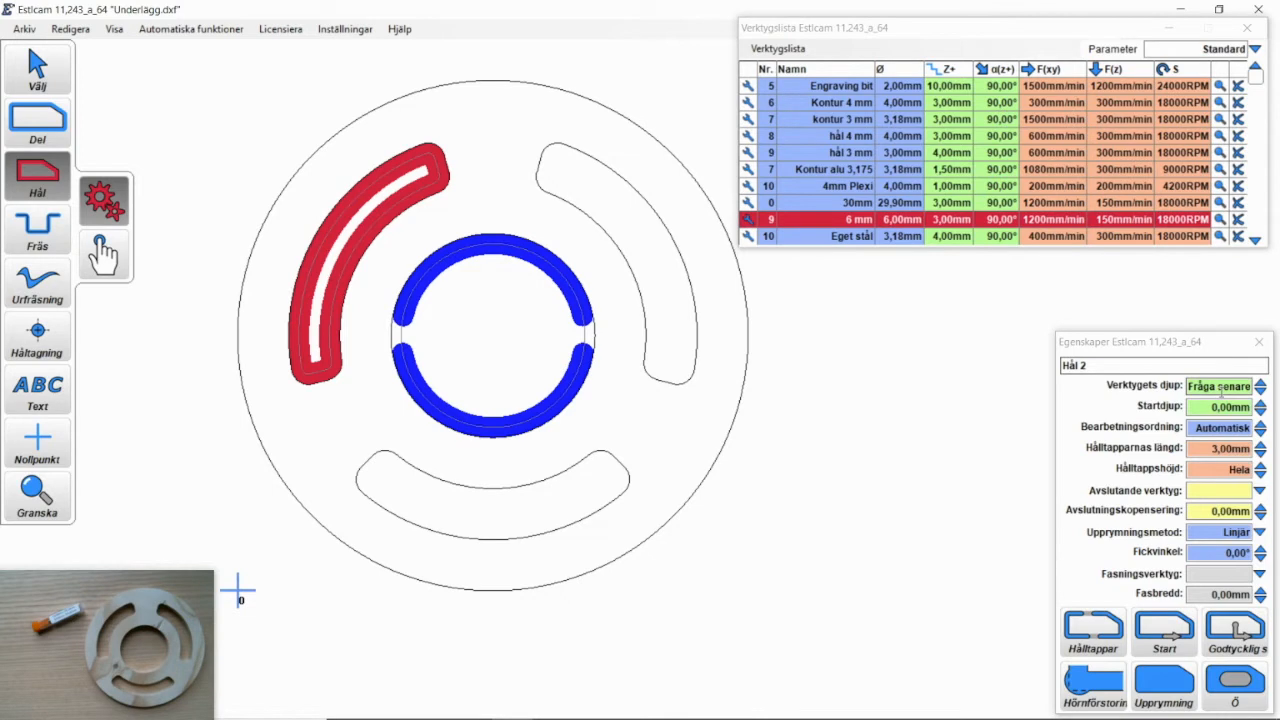
{"action": "double_click", "coordinate": [1221, 386]}
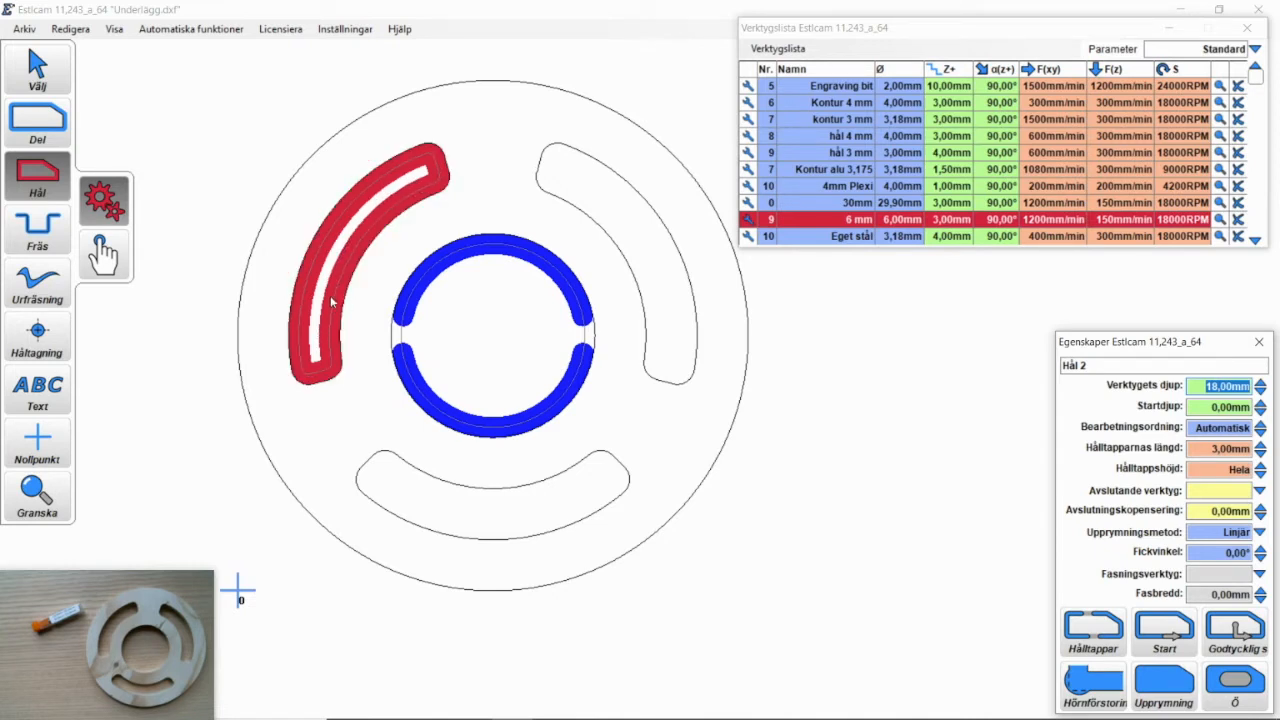
{"action": "left_click", "coordinate": [1170, 688]}
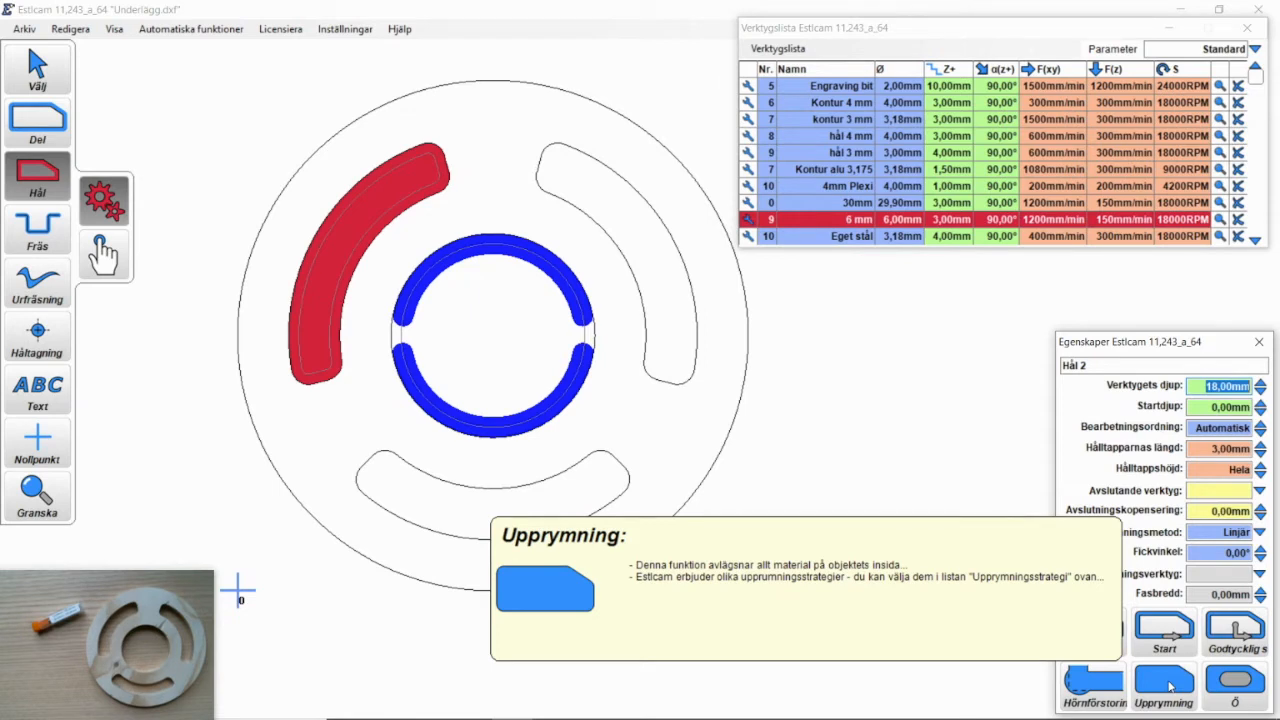
{"action": "left_click", "coordinate": [37, 68]}
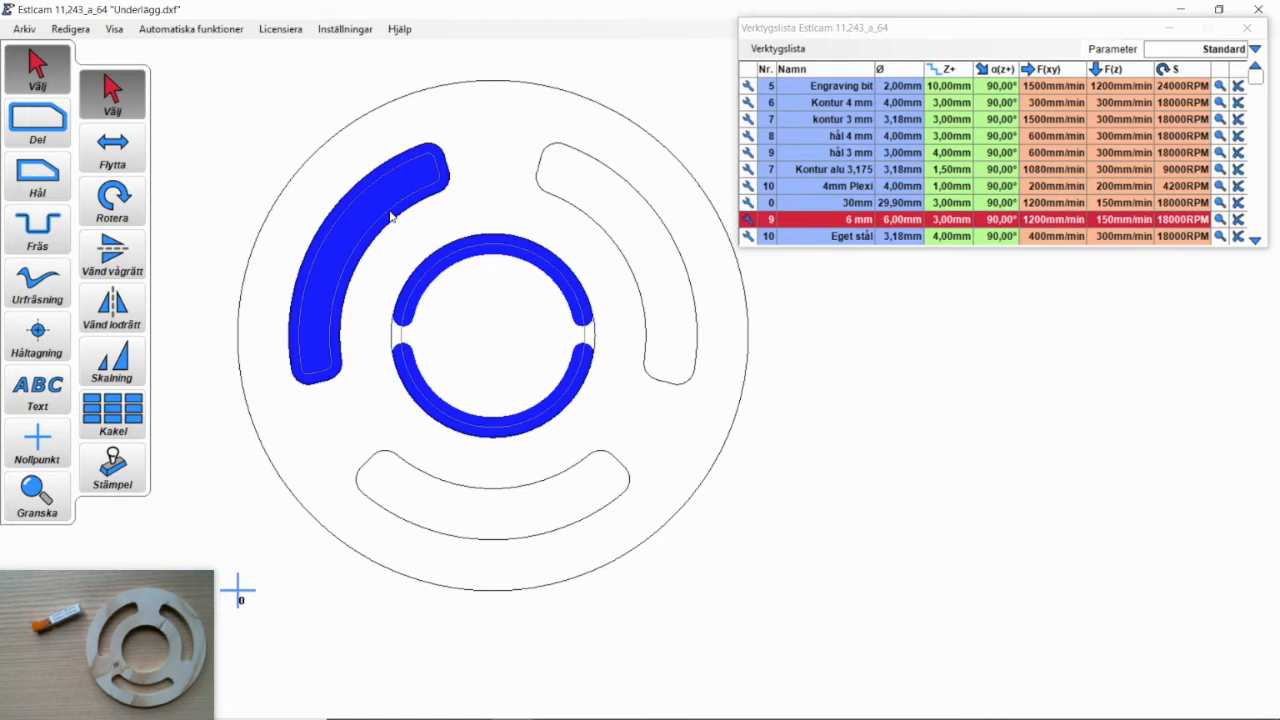
Create a hole toolpath in the upper-right curved slot, 18 mm deep, with its inside fully cleared out
{"action": "left_click", "coordinate": [60, 182]}
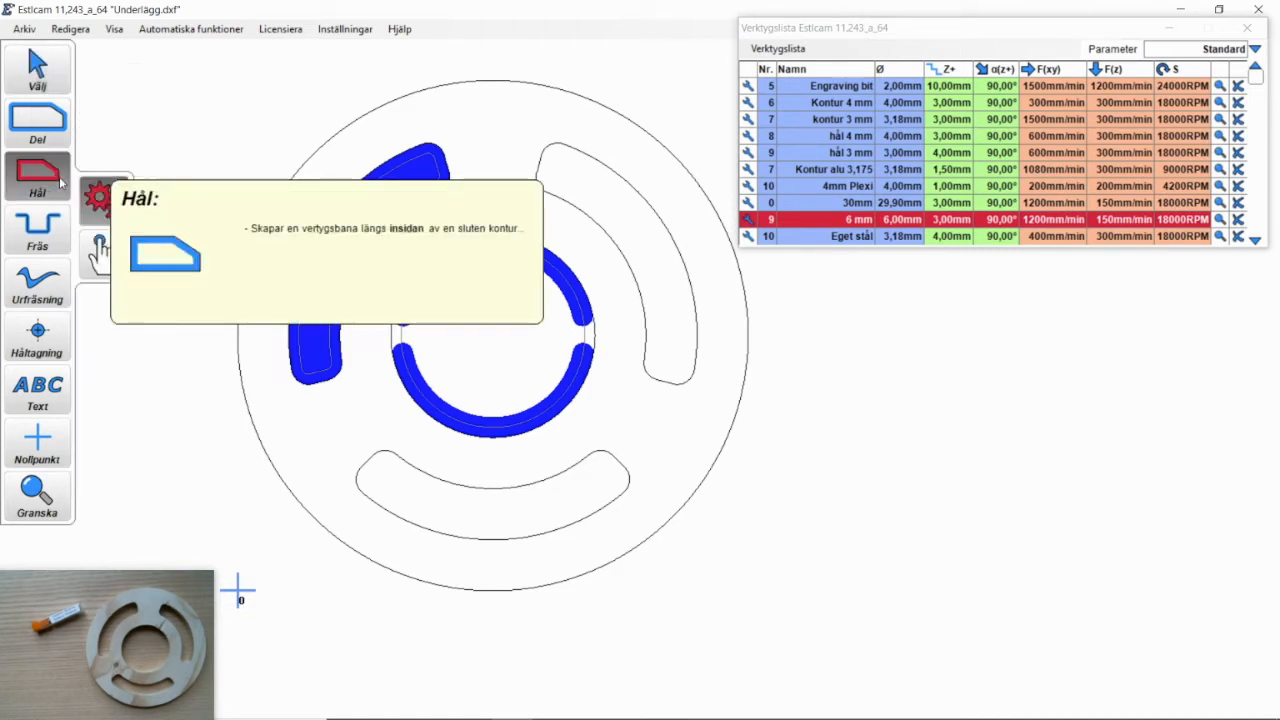
{"action": "left_click", "coordinate": [645, 200]}
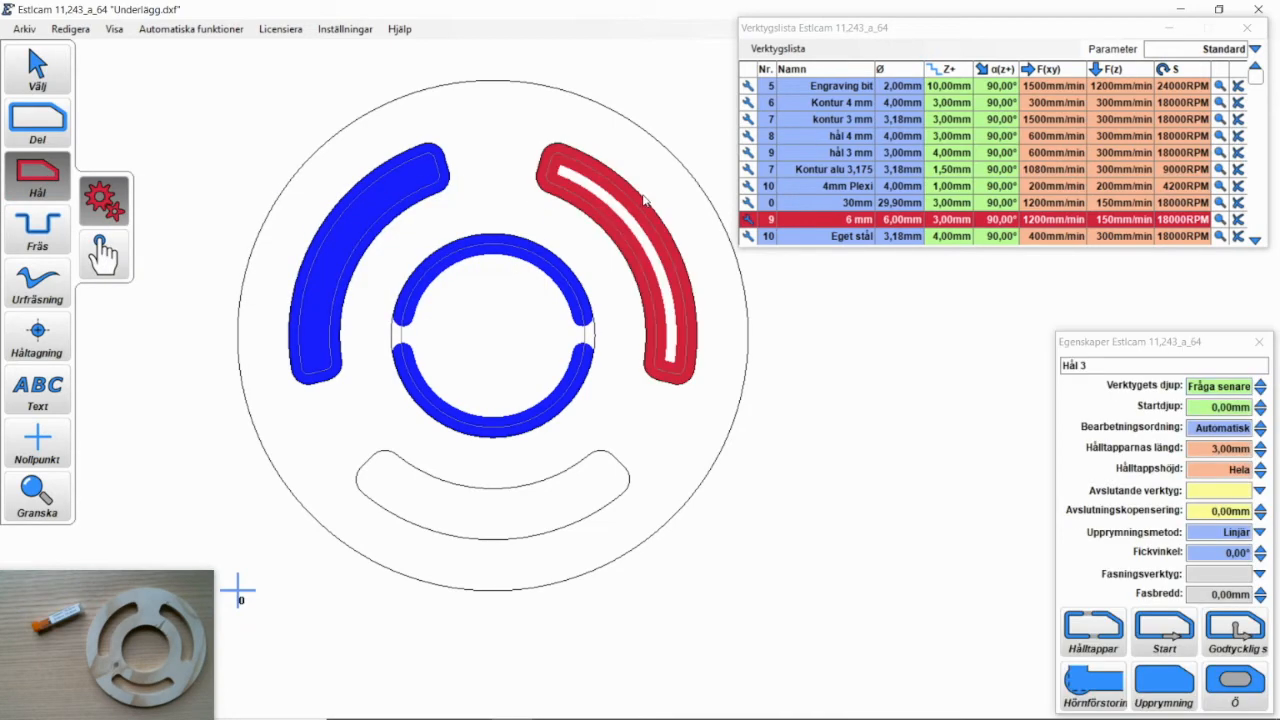
{"action": "left_click", "coordinate": [1223, 386]}
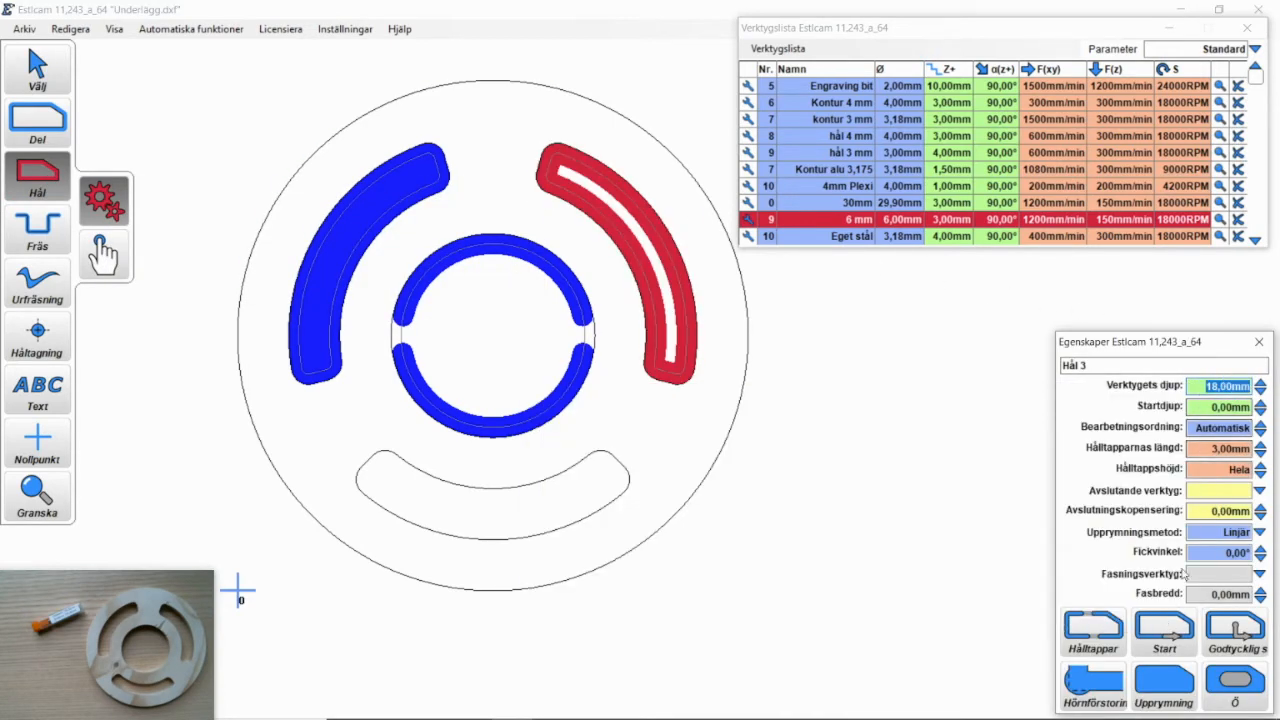
{"action": "left_click", "coordinate": [1170, 688]}
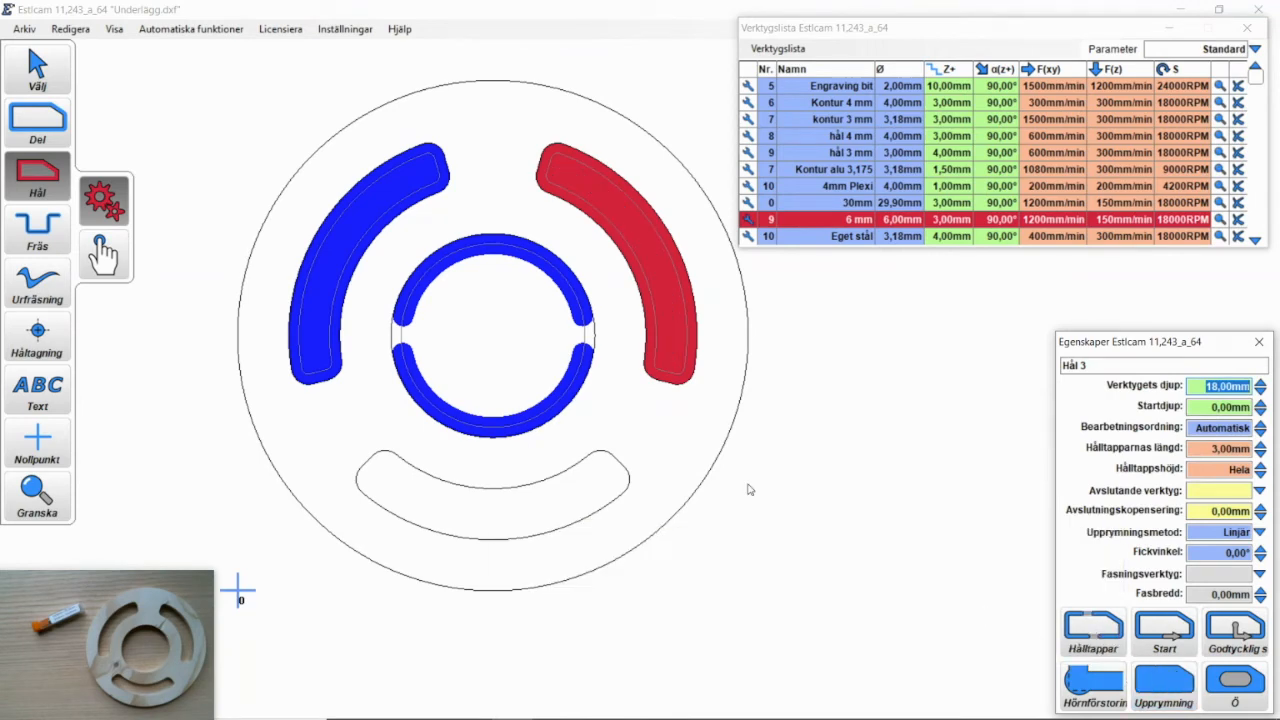
Create a hole toolpath in the bottom curved slot, 18 mm deep, with its inside fully cleared out
{"action": "left_click", "coordinate": [449, 486]}
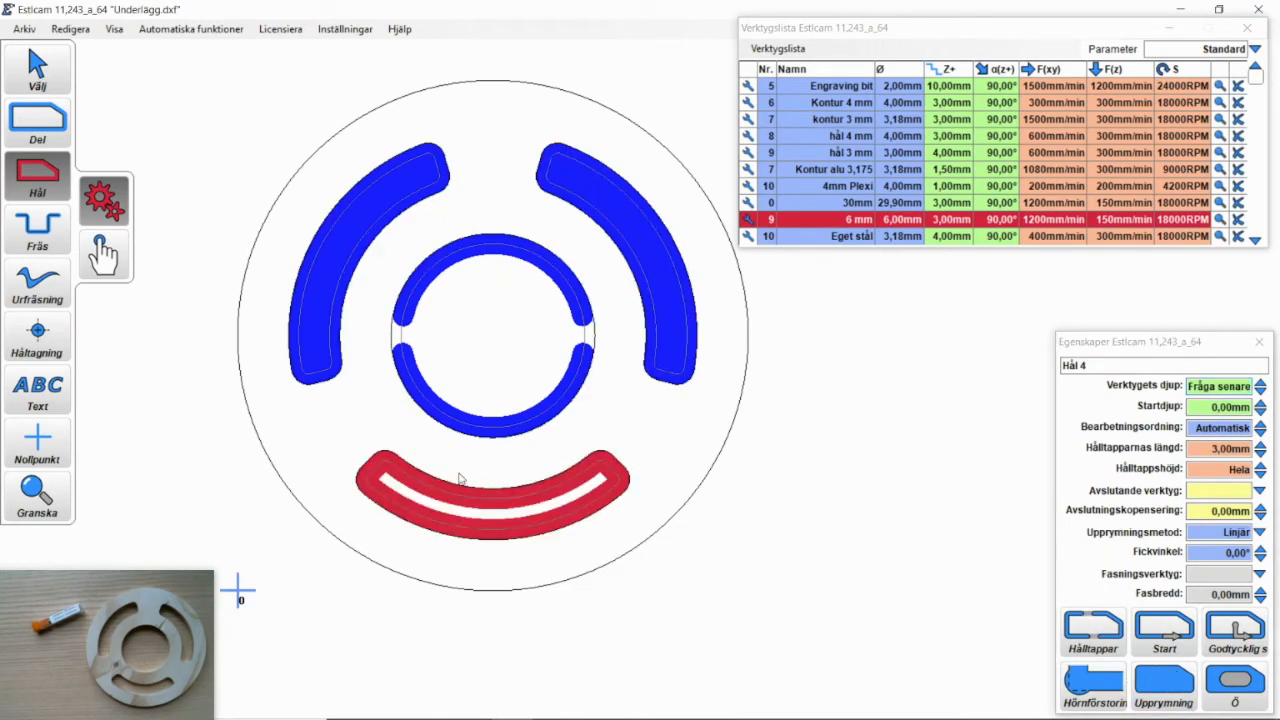
{"action": "left_click", "coordinate": [1220, 386]}
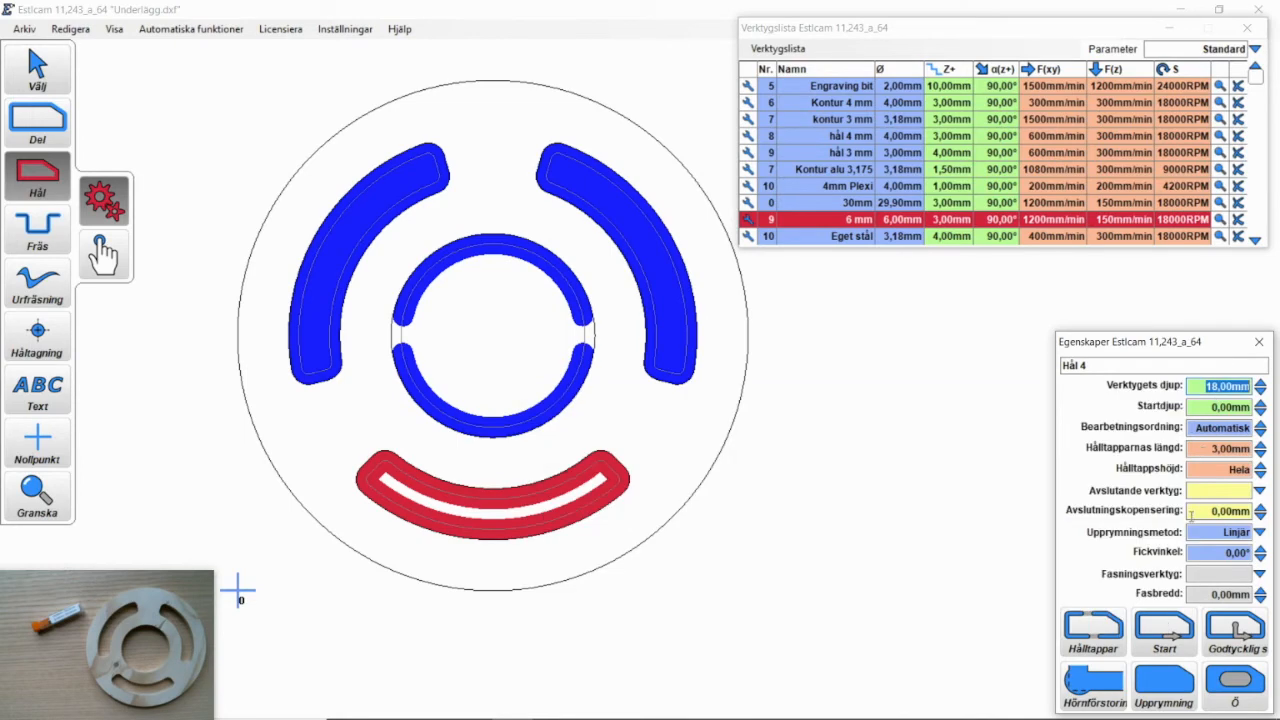
{"action": "left_click", "coordinate": [1165, 684]}
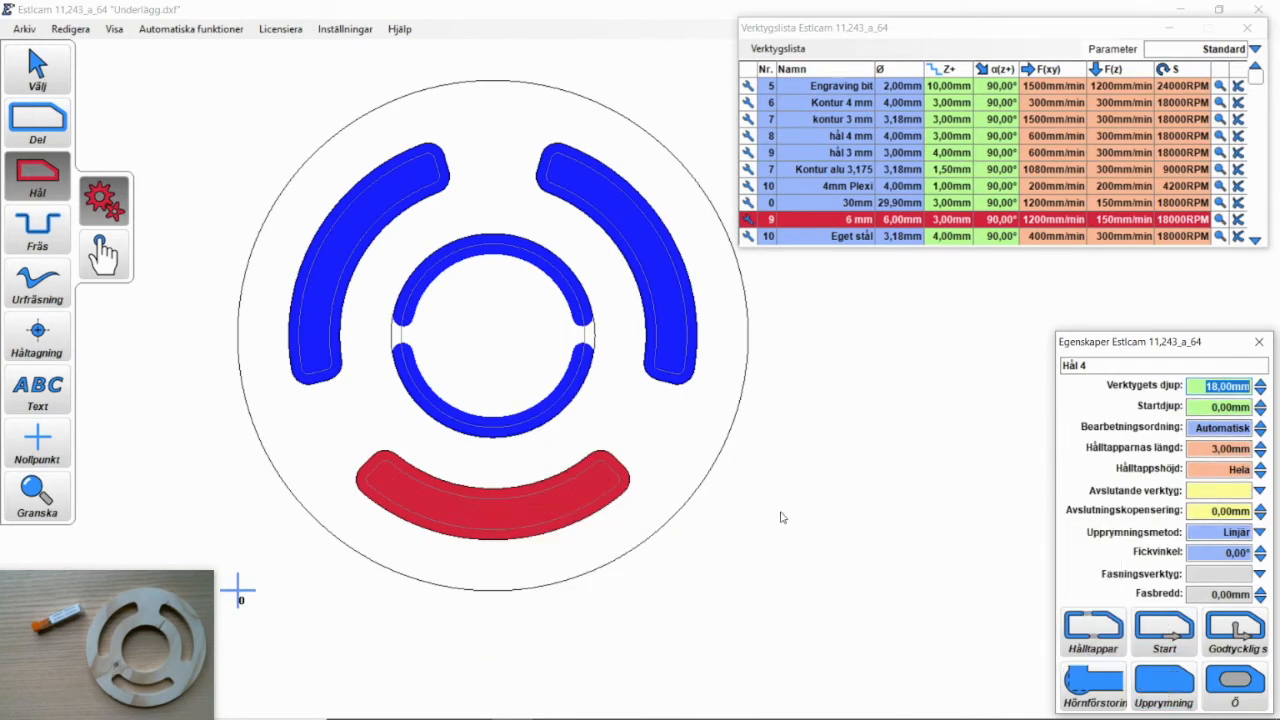
{"action": "left_click", "coordinate": [70, 86]}
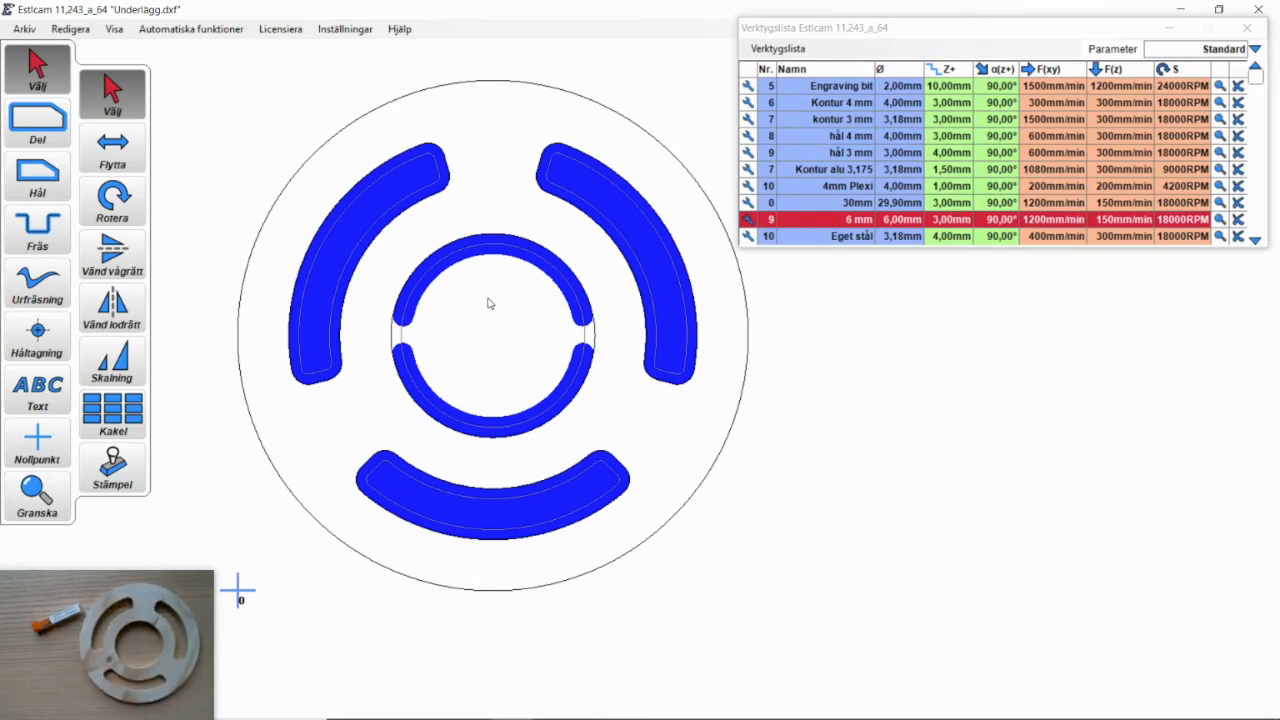
Create a part toolpath (Del) around the outside of the outer circle with the 6 mm tool
{"action": "mouse_move", "coordinate": [44, 132]}
{"action": "left_click", "coordinate": [44, 132]}
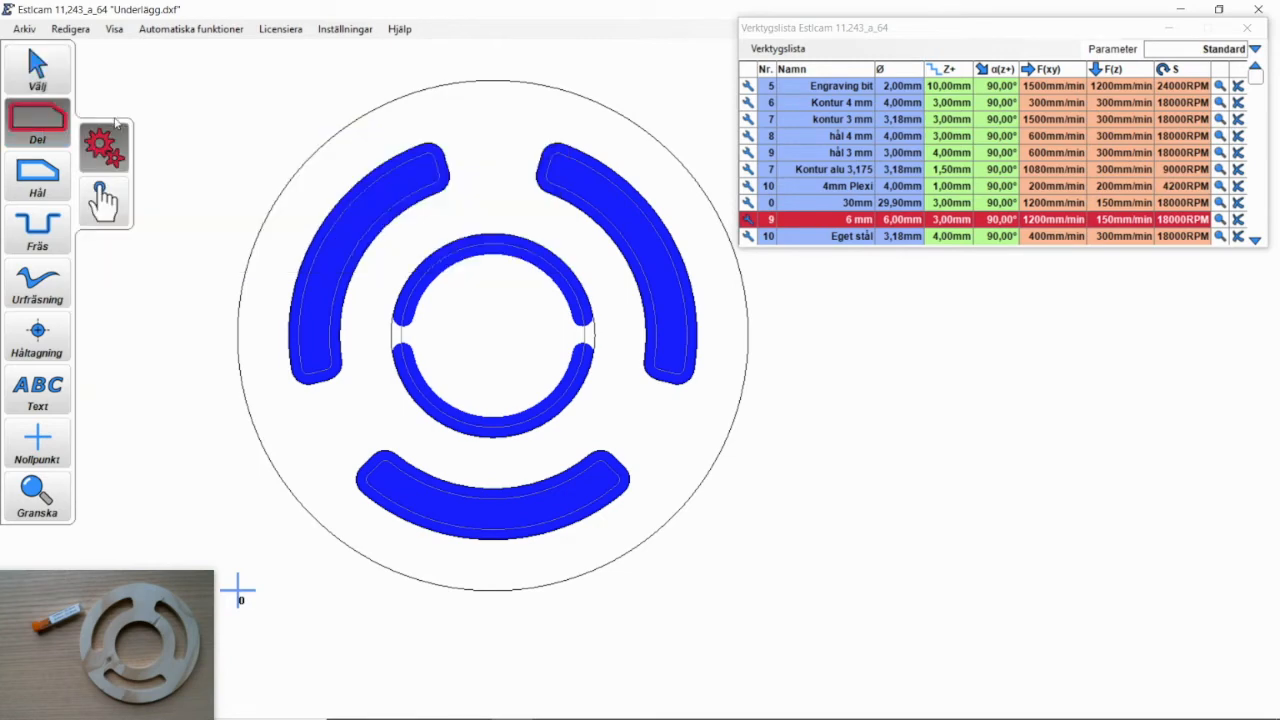
{"action": "left_click", "coordinate": [409, 97]}
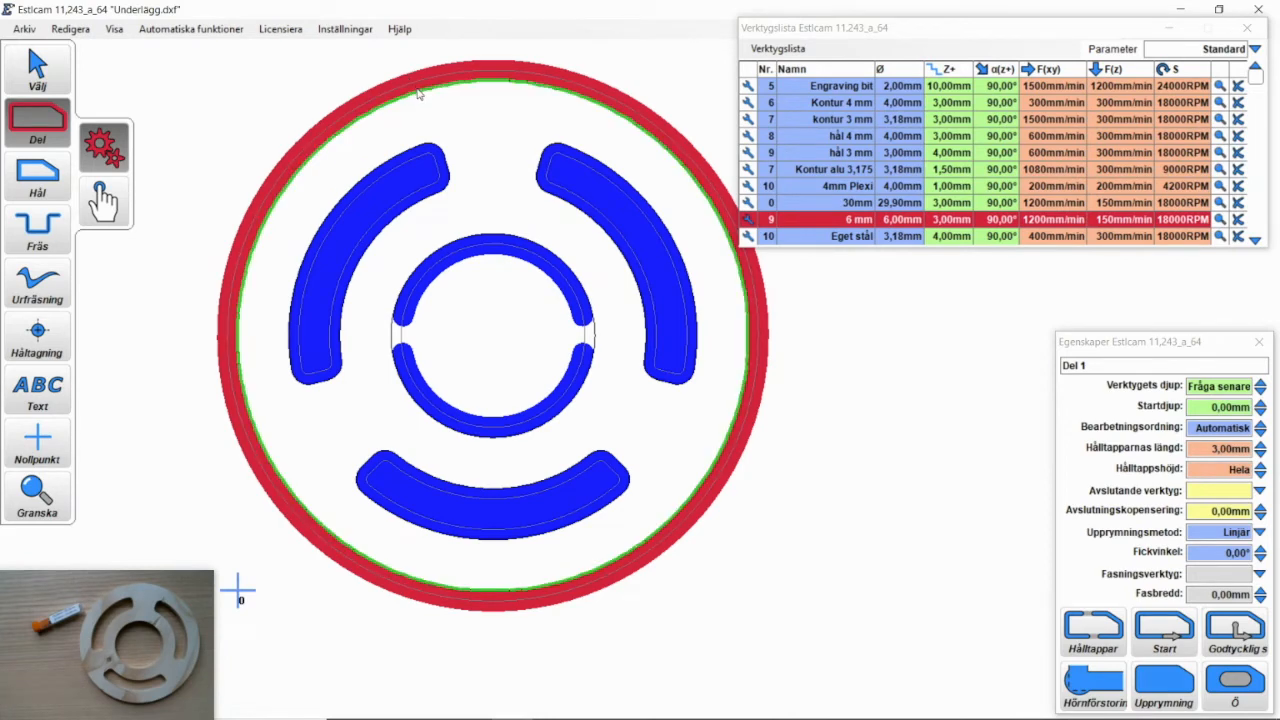
Set the outer part toolpath's depth to 18 mm, holding tab length to 5 mm and holding tab height to 8 mm
{"action": "left_click", "coordinate": [1215, 386]}
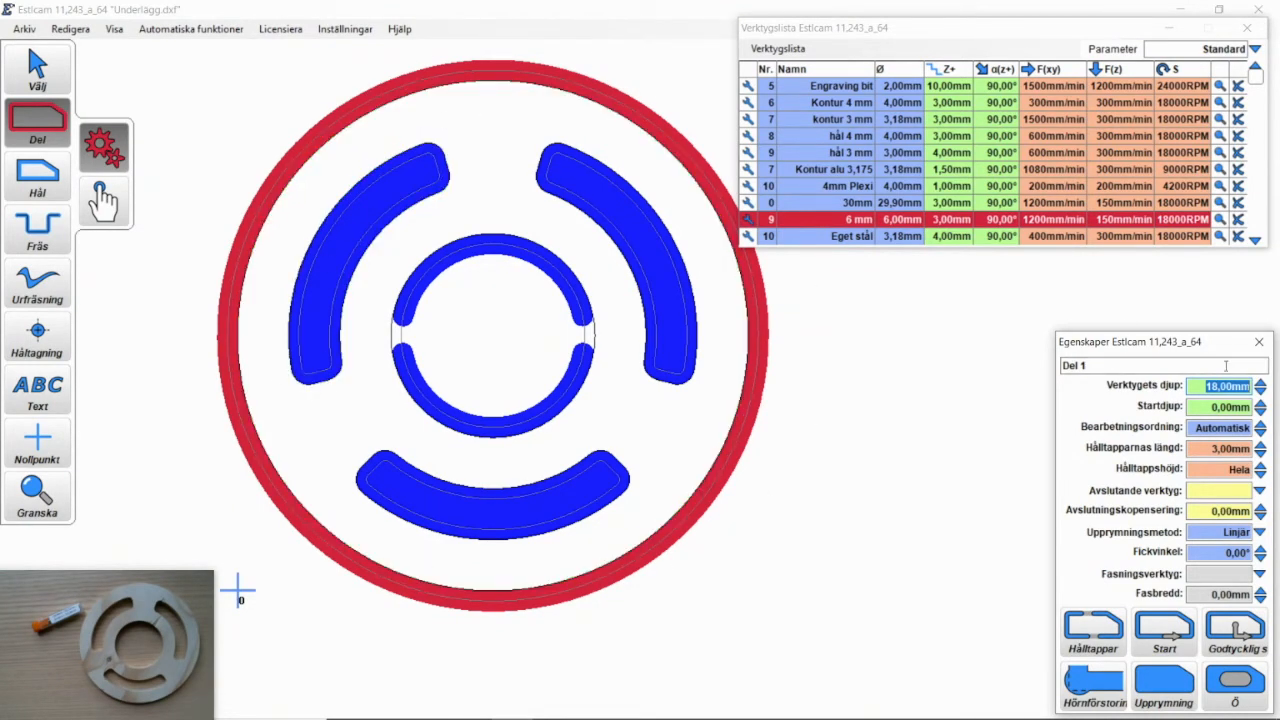
{"action": "left_click", "coordinate": [1228, 448]}
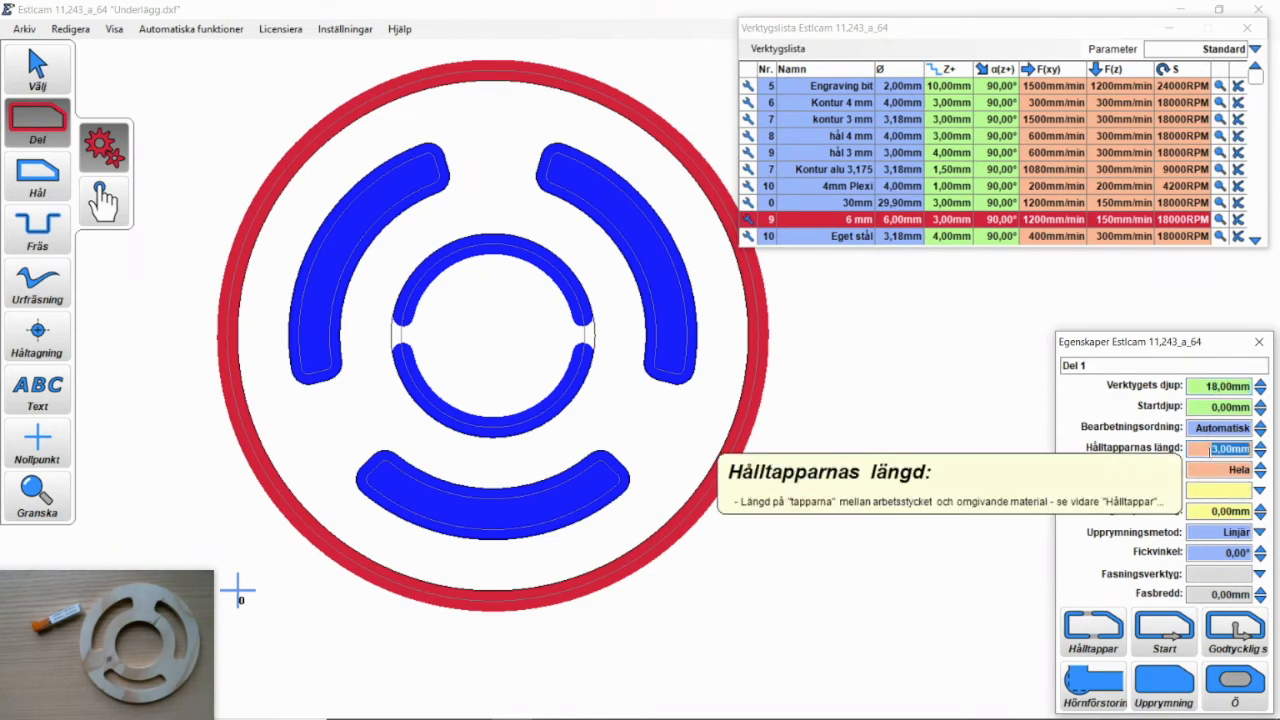
{"action": "type", "text": "5"}
{"action": "key", "text": "Tab"}
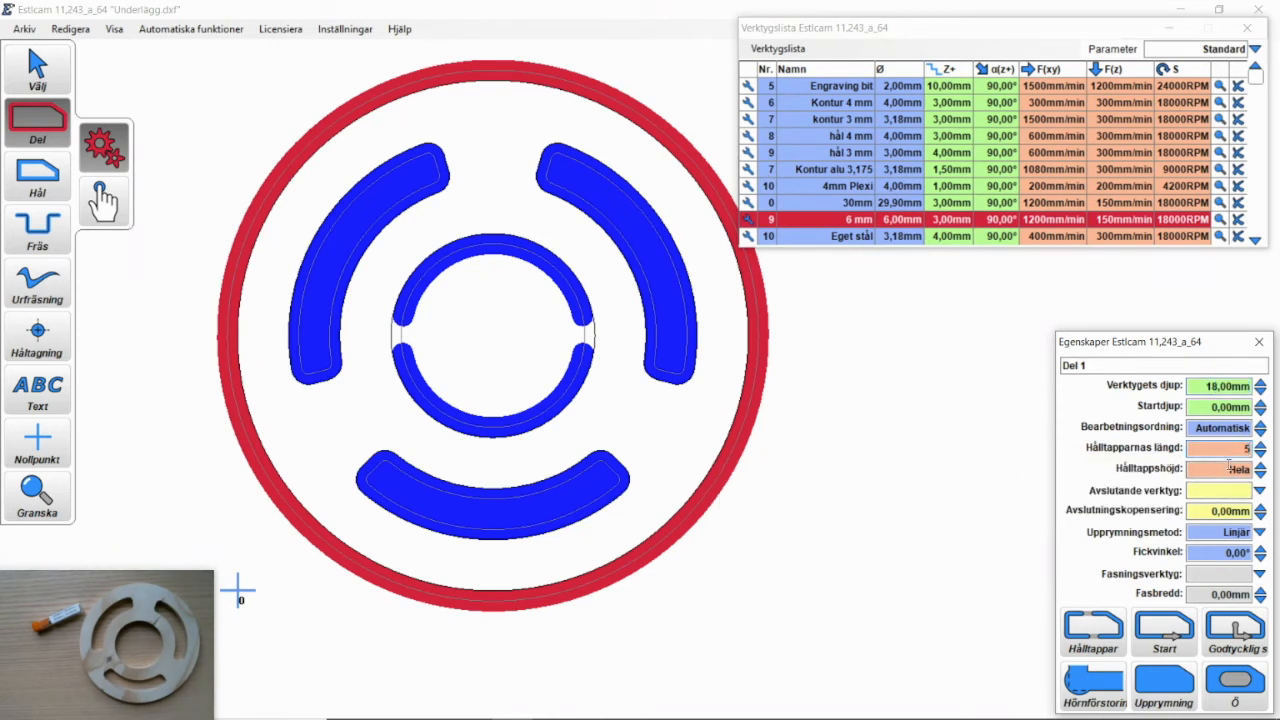
Add four evenly spaced holding tabs (Hålltappar) to the outer circle's toolpath, one on each side, and return to selection mode
{"action": "left_click", "coordinate": [1093, 630]}
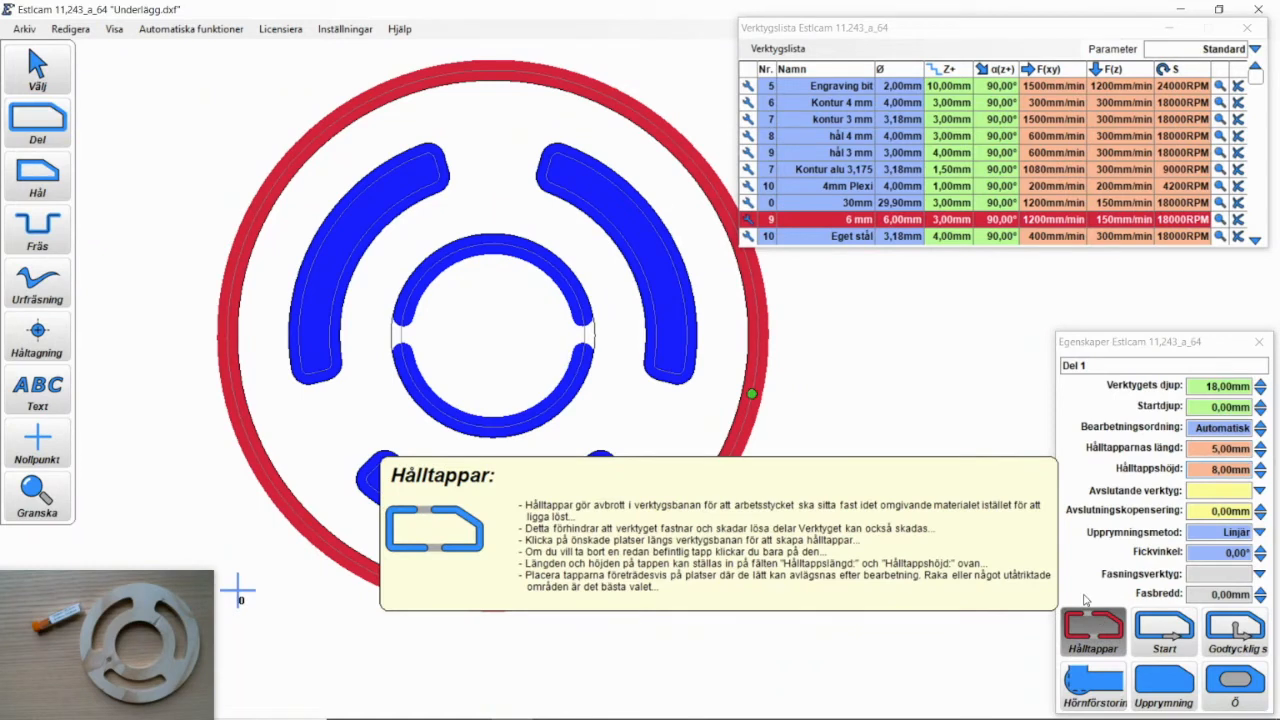
{"action": "left_click", "coordinate": [758, 337]}
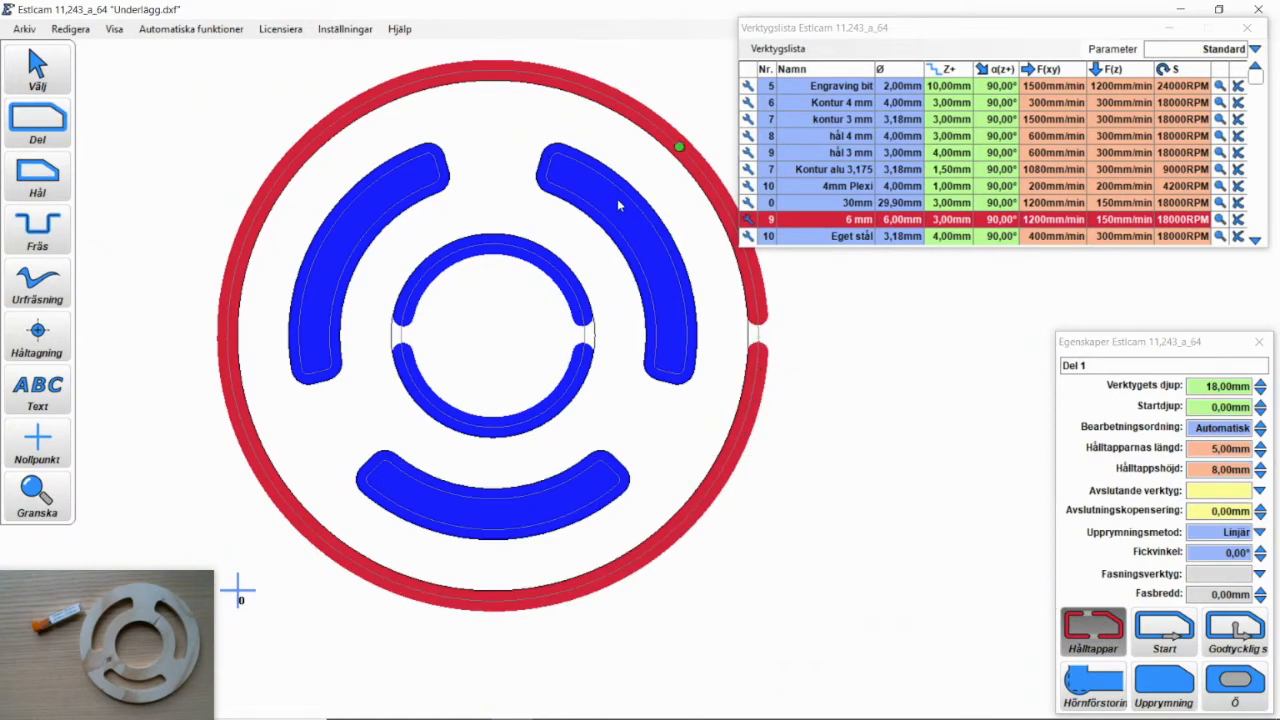
{"action": "left_click", "coordinate": [497, 72]}
{"action": "left_click", "coordinate": [227, 337]}
{"action": "left_click", "coordinate": [491, 599]}
{"action": "left_click", "coordinate": [37, 68]}
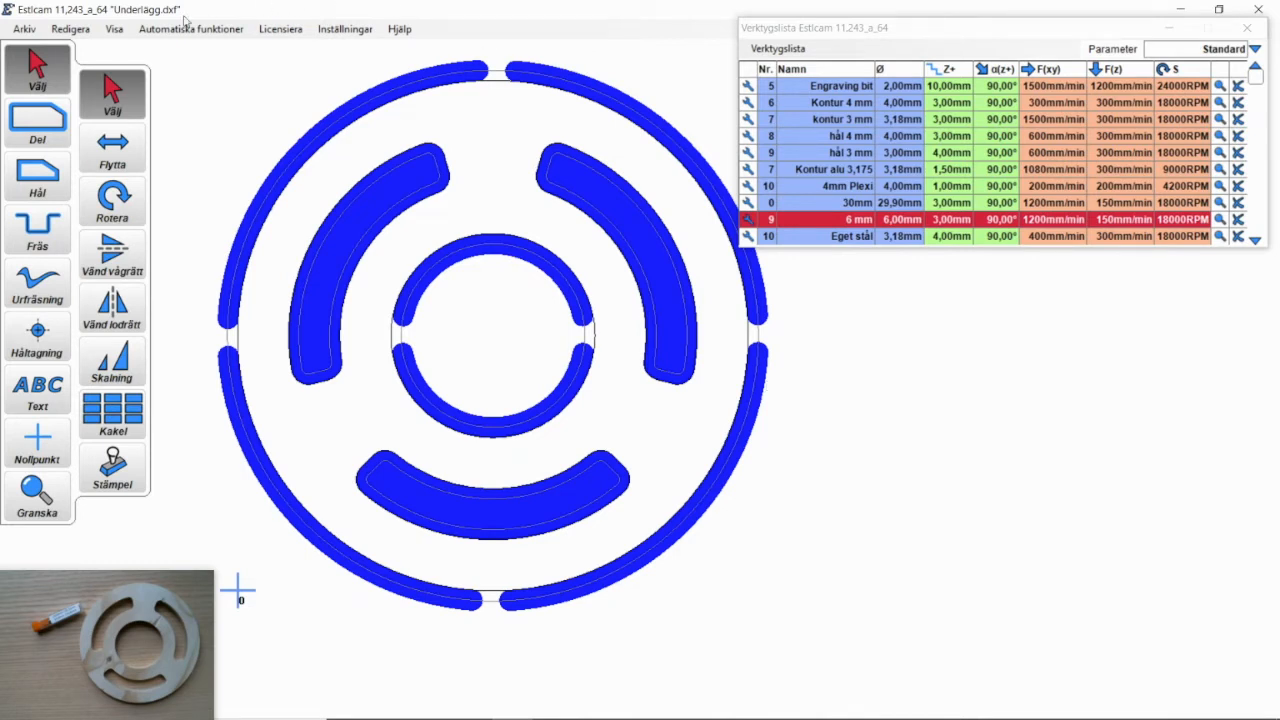
Save the project under the new name Underlägg-max18-stål6-material16 in the Instruktionsfilmer folder
{"action": "left_click", "coordinate": [26, 32]}
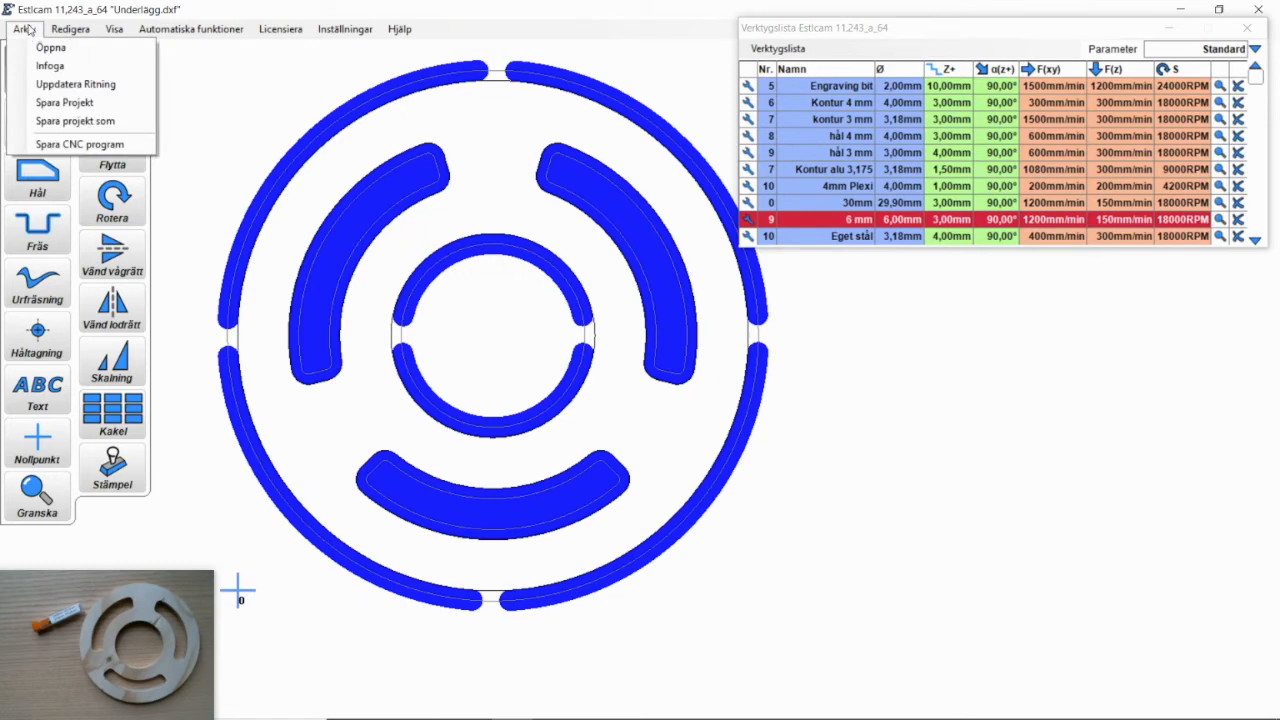
{"action": "left_click", "coordinate": [101, 122]}
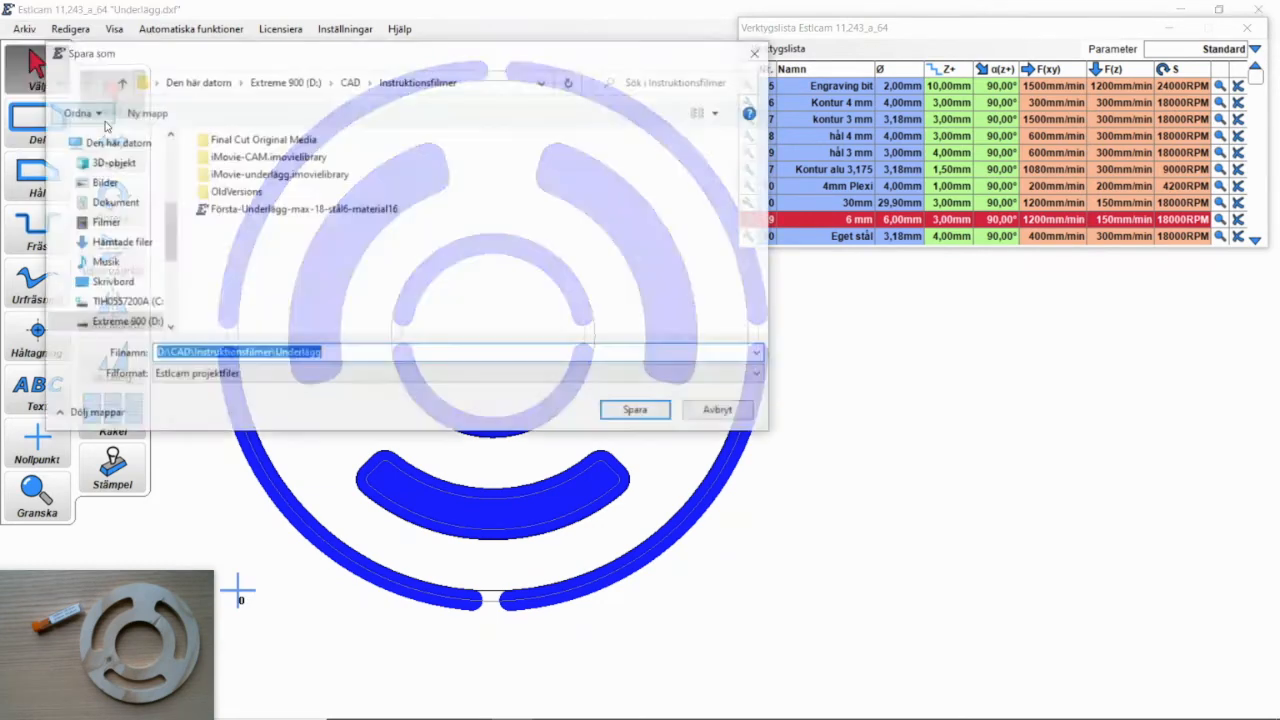
{"action": "left_click", "coordinate": [370, 354]}
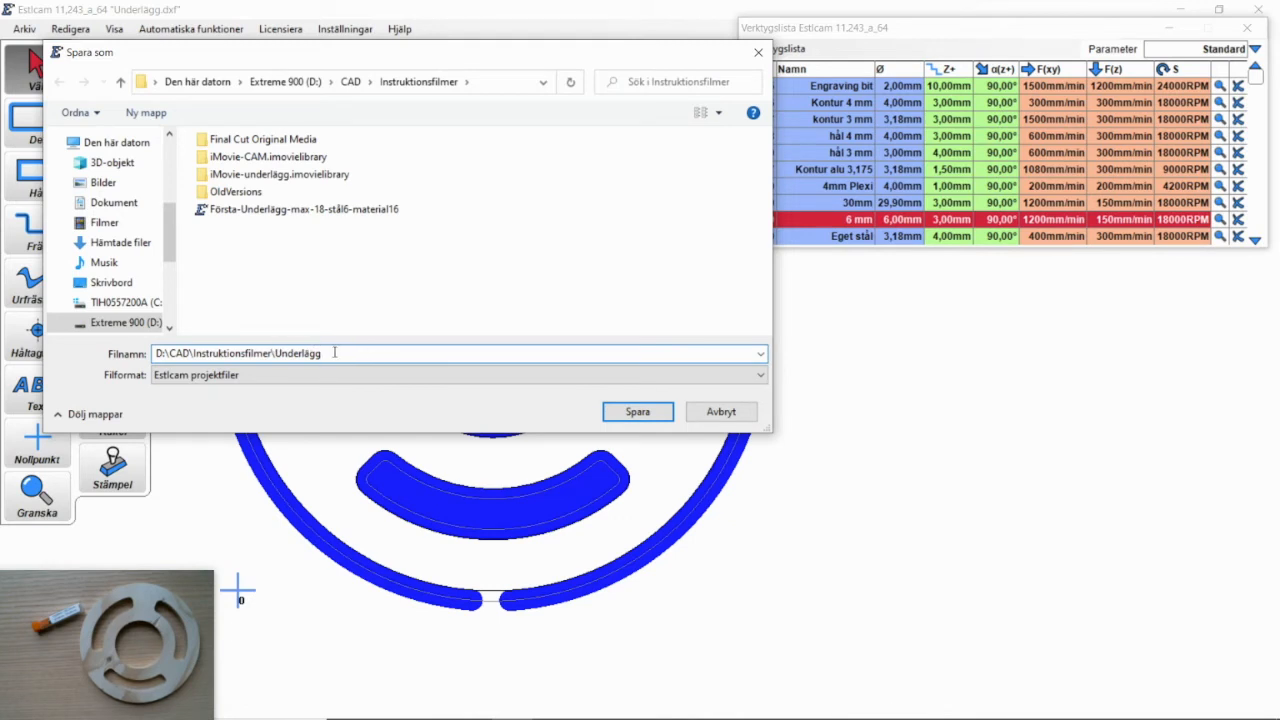
{"action": "type", "text": "-max18-stål6-material16"}
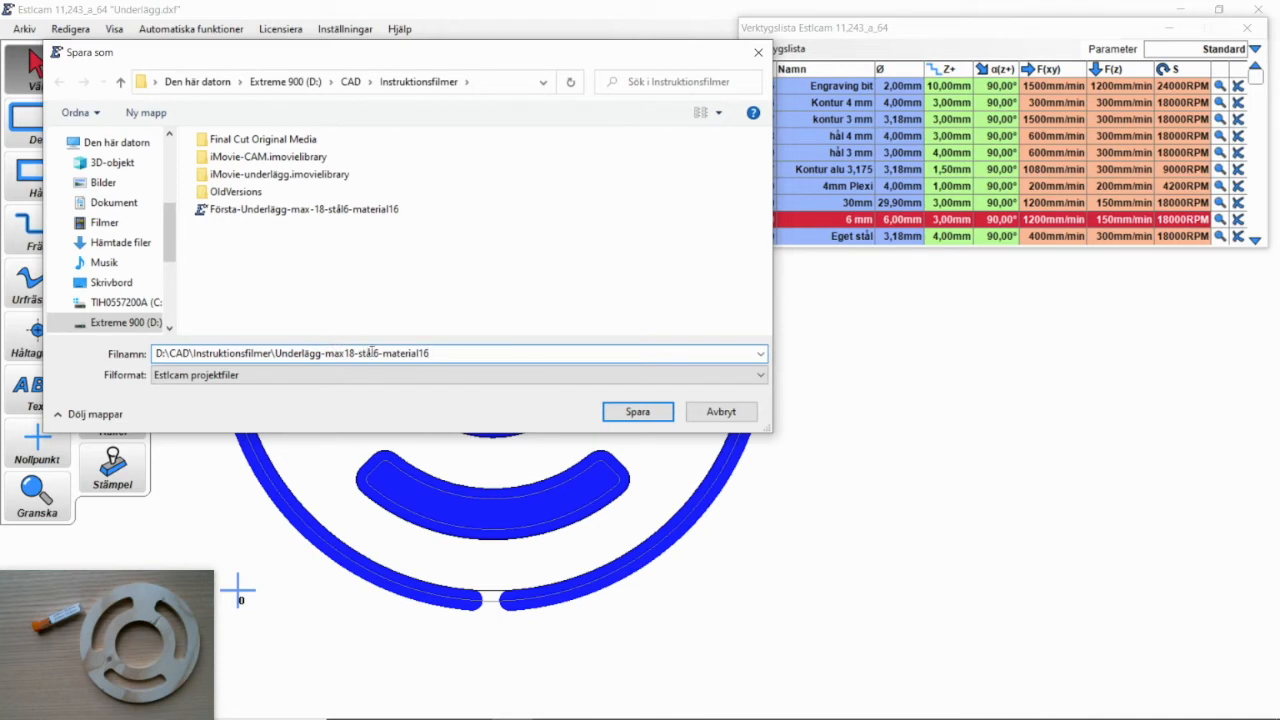
{"action": "left_click", "coordinate": [632, 412]}
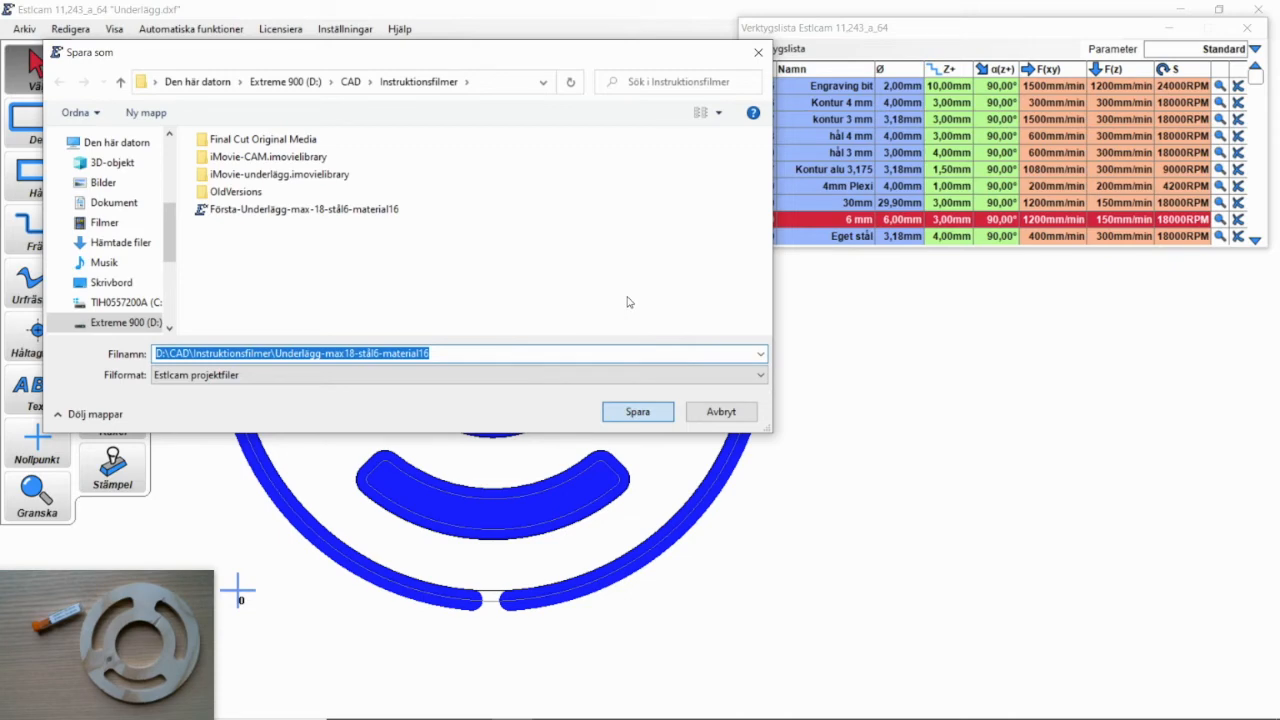
{"action": "key", "text": "Return"}
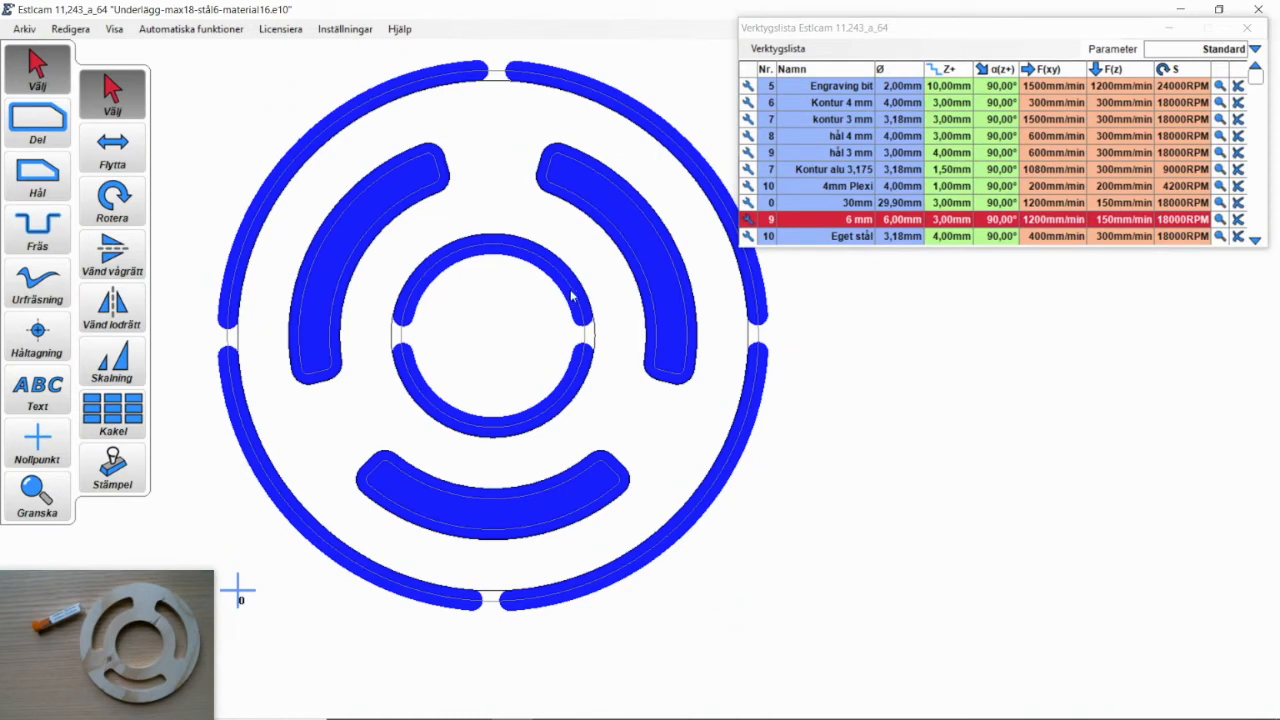
Preview the machining simulation (Granska) of all toolpaths, run it at increased speed, and close the preview
{"action": "left_click", "coordinate": [37, 498]}
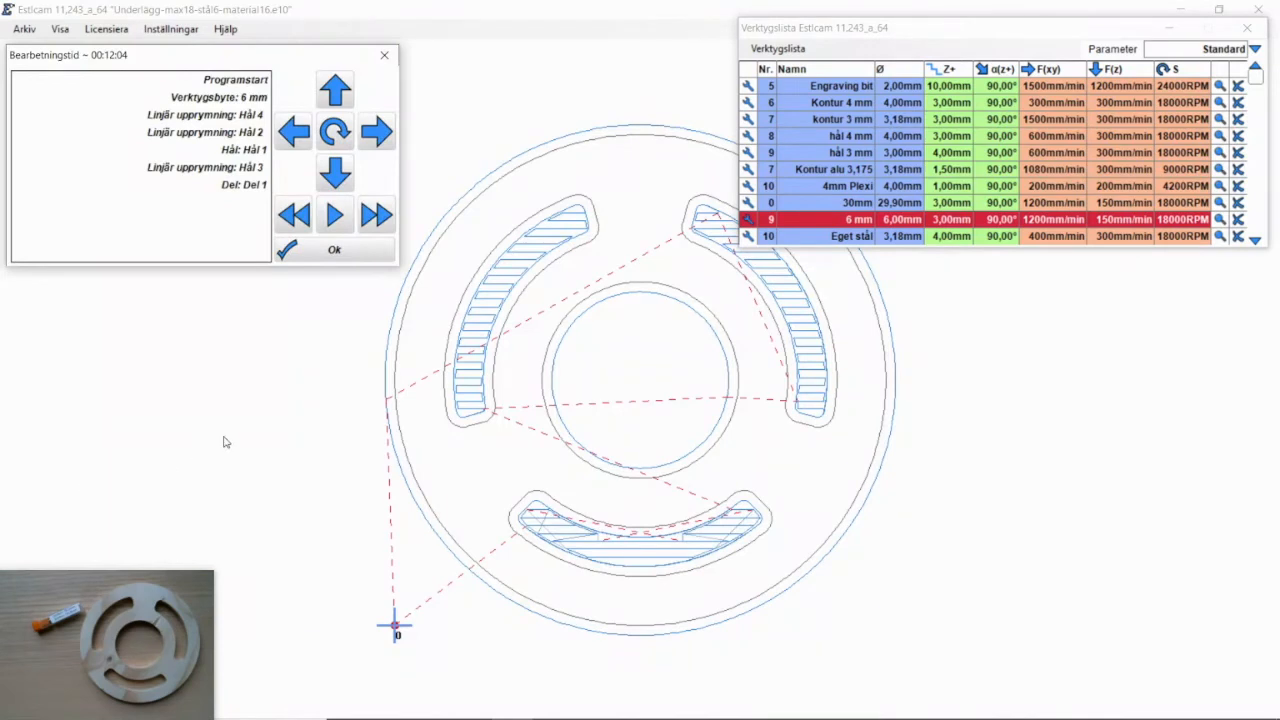
{"action": "left_click", "coordinate": [334, 216]}
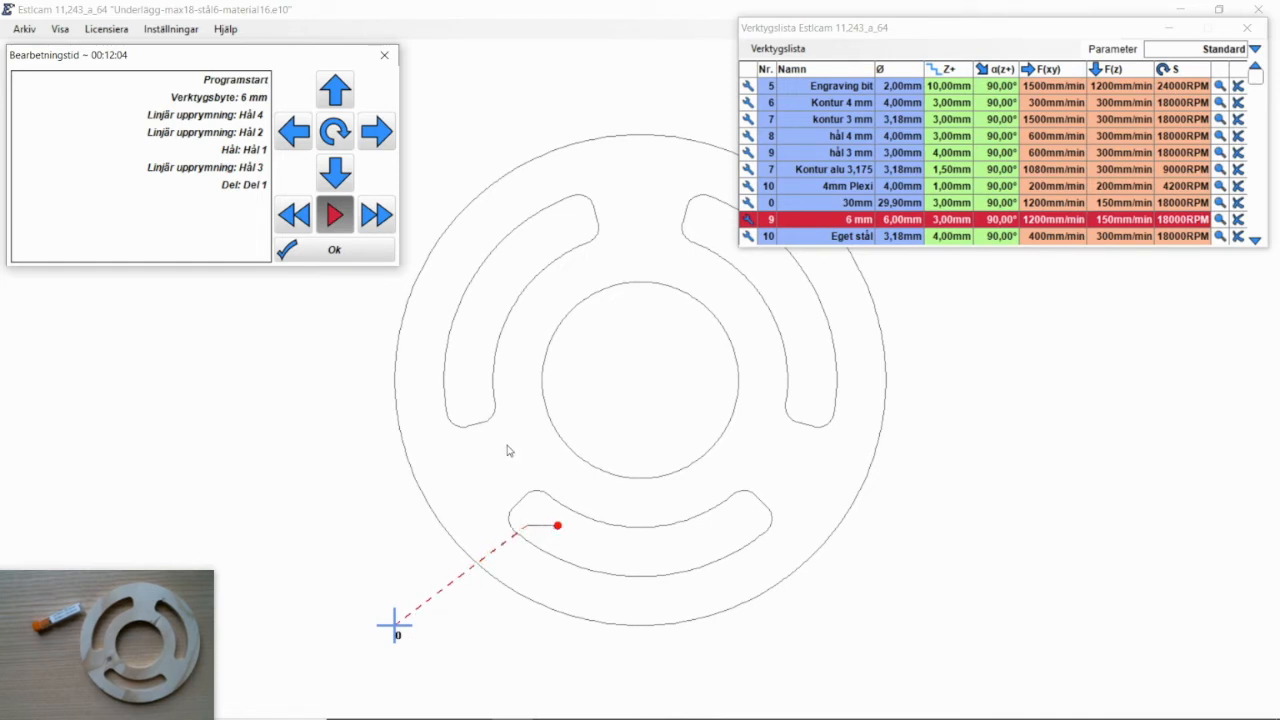
{"action": "left_click", "coordinate": [374, 213]}
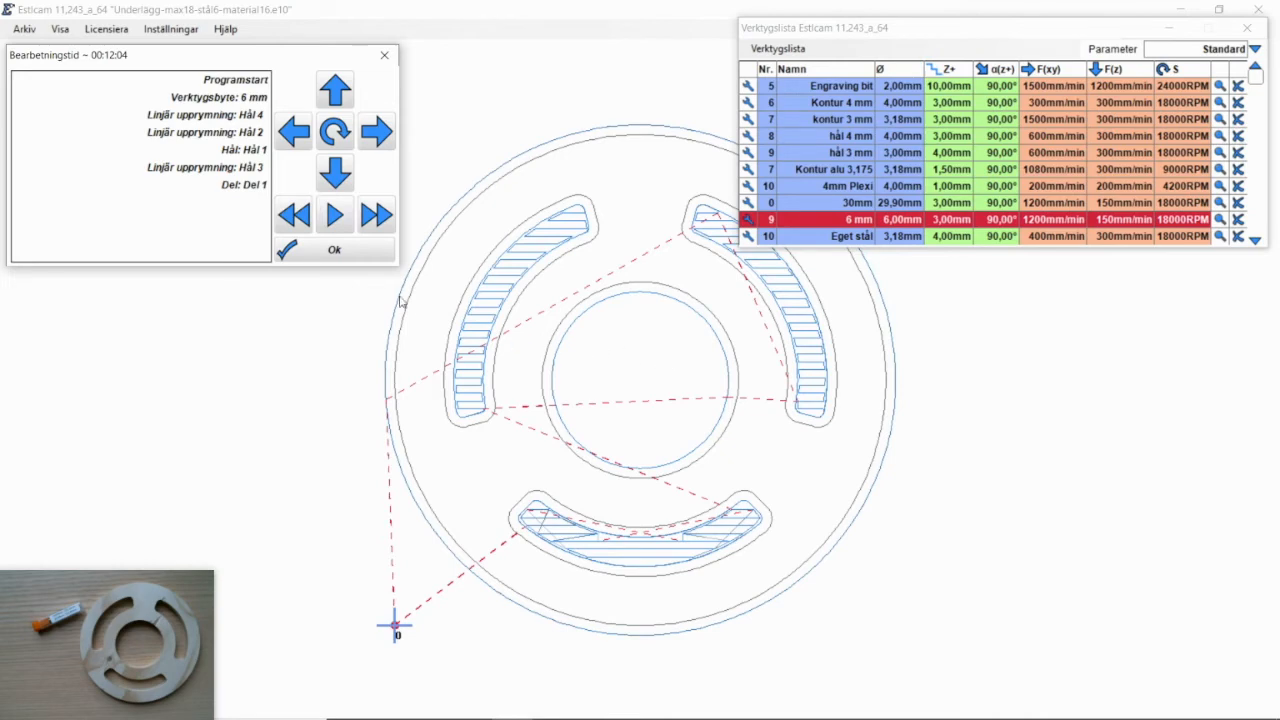
{"action": "left_click", "coordinate": [350, 254]}
{"action": "right_click_drag", "start_coordinate": [423, 283], "coordinate": [256, 259]}
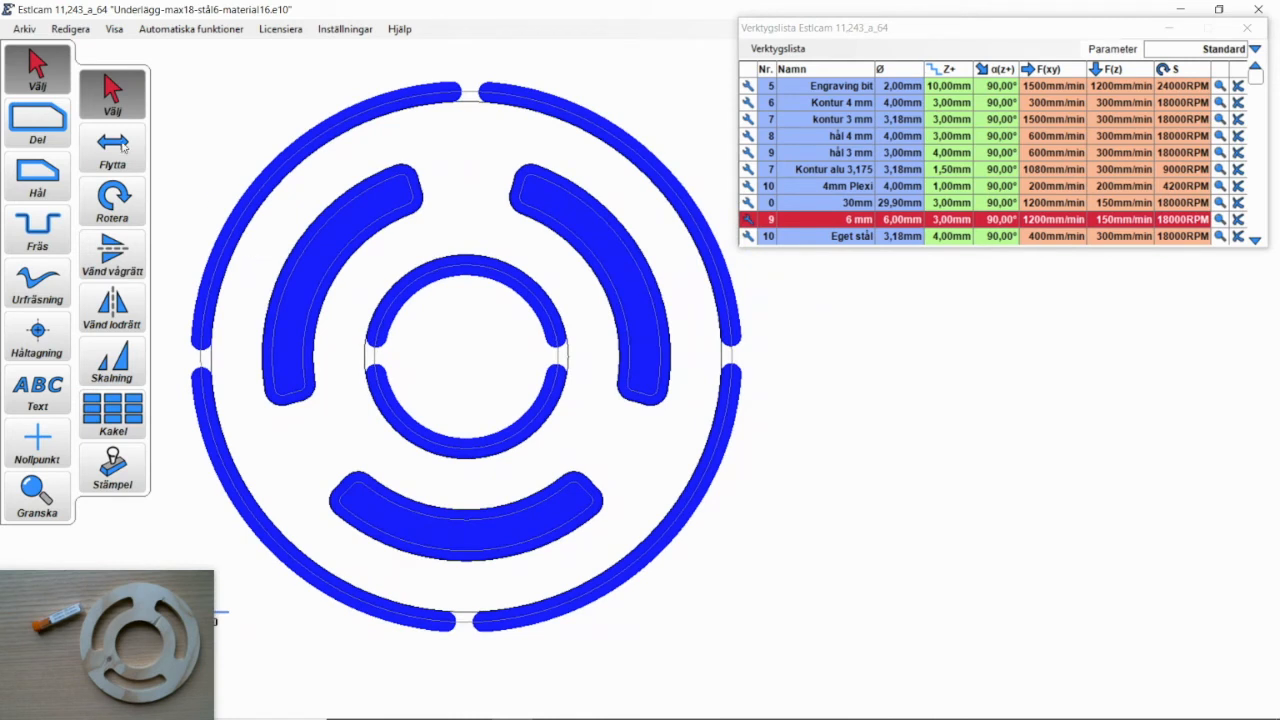
Export the CNC program as Underlägg-max18-stål6-material16 in the Instruktionsfilmer folder and close the license reminder and resulting preview
{"action": "left_click", "coordinate": [27, 32]}
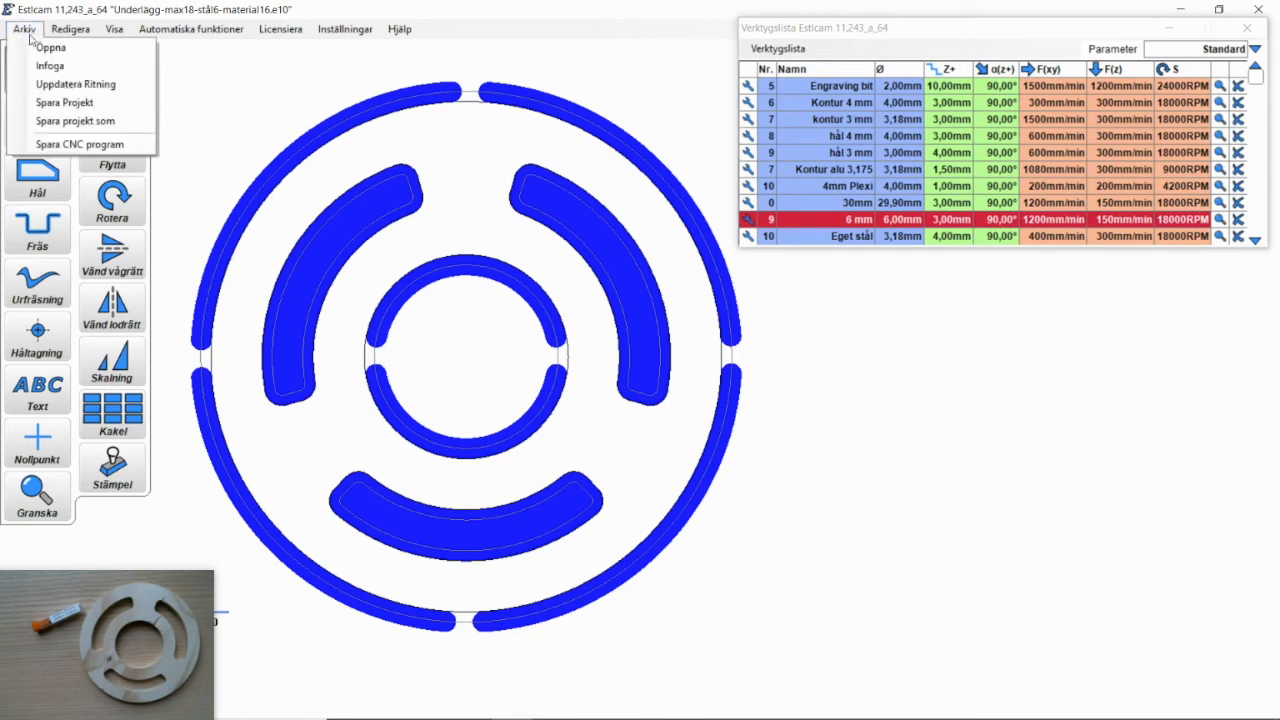
{"action": "left_click", "coordinate": [60, 143]}
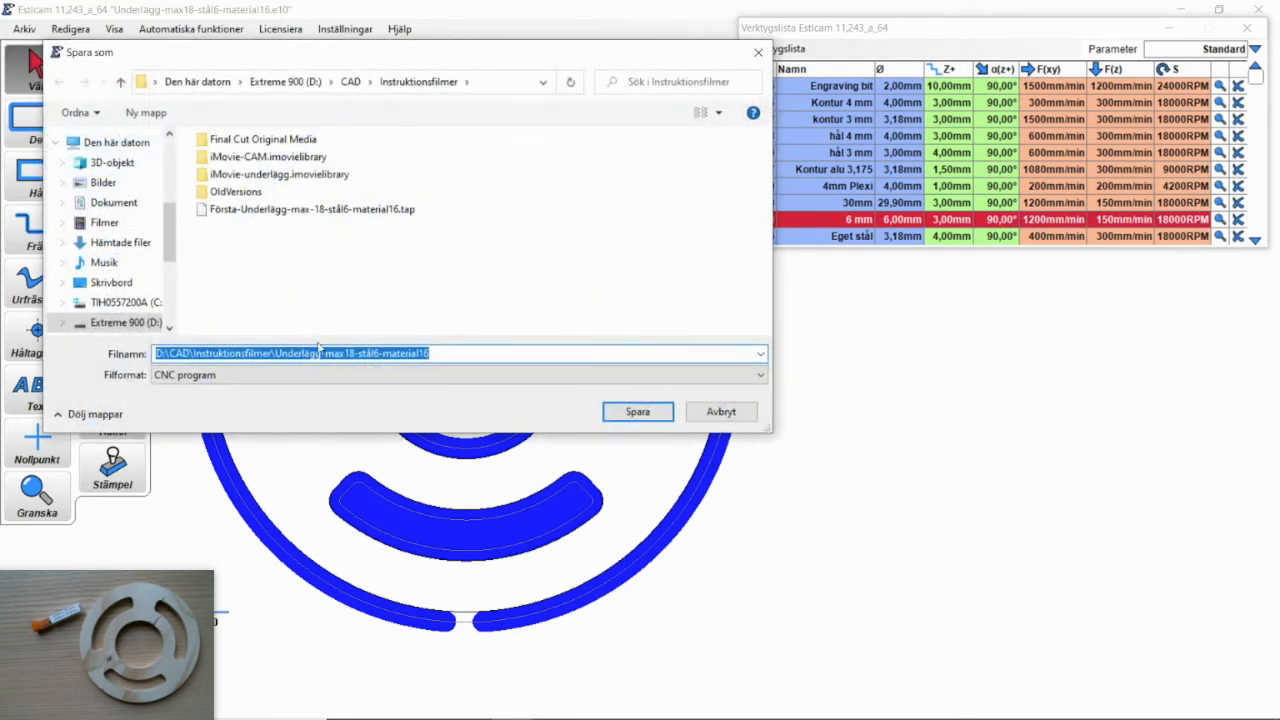
{"action": "left_click", "coordinate": [620, 416]}
{"action": "left_click", "coordinate": [624, 414]}
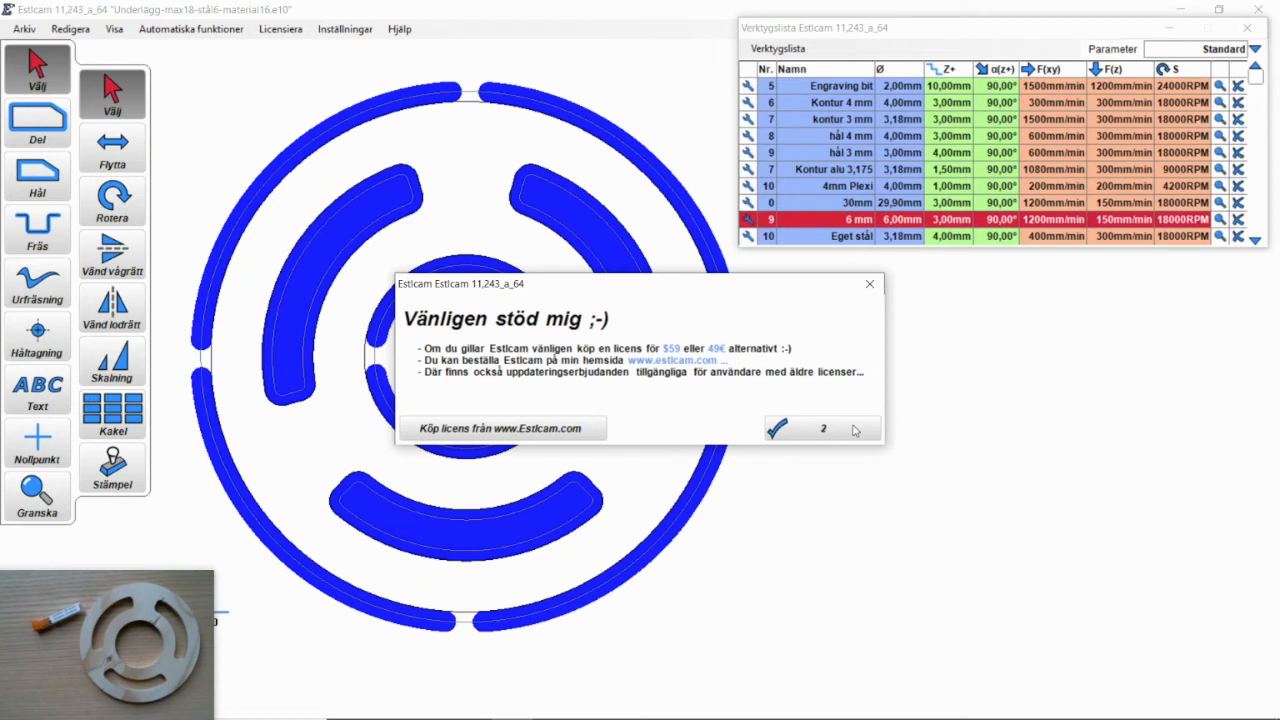
{"action": "left_click", "coordinate": [855, 430]}
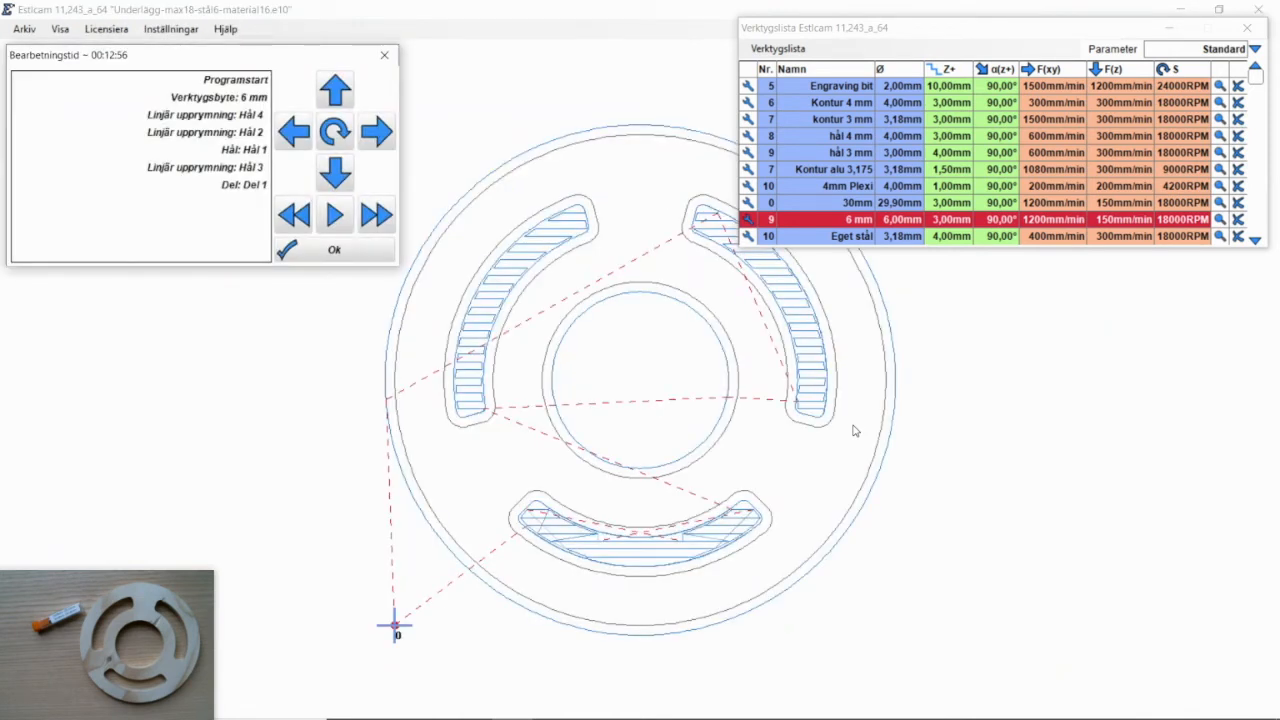
{"action": "left_click", "coordinate": [310, 250]}
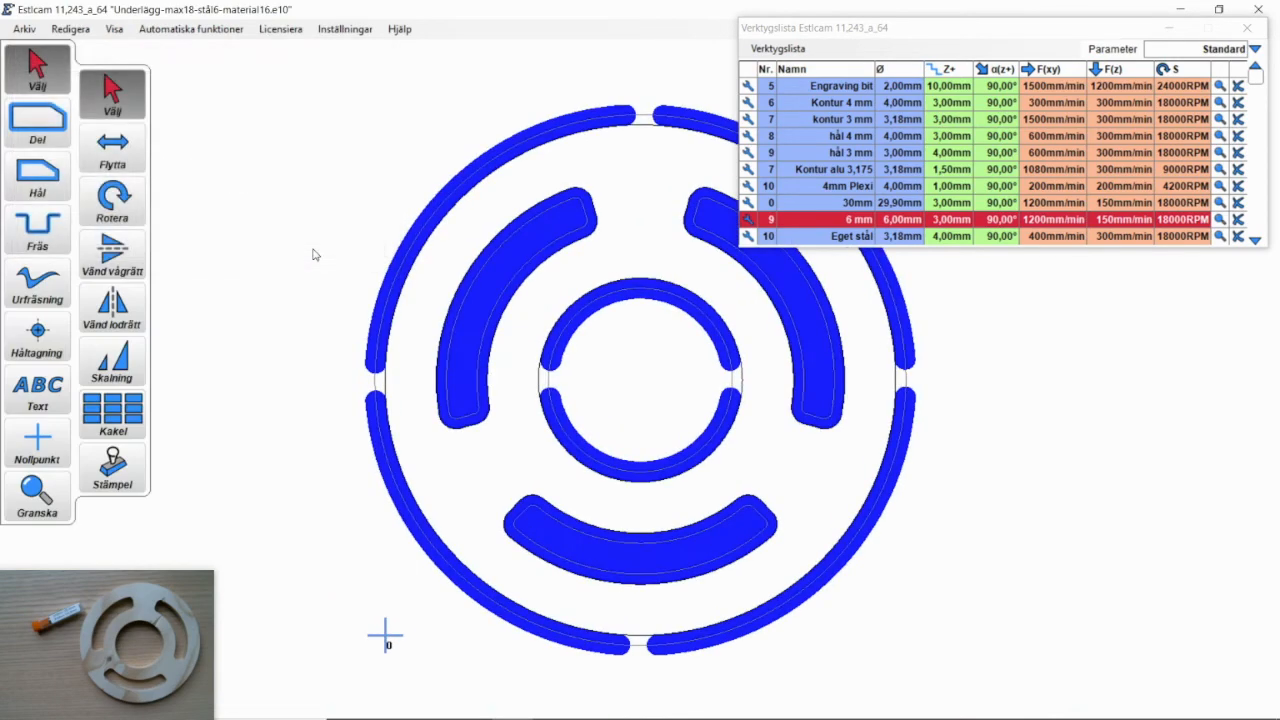
Set the machining order (Bearbetningsordning) of the inner circle's hole toolpath to 10 and deselect it
{"action": "right_click_drag", "start_coordinate": [580, 300], "coordinate": [436, 284]}
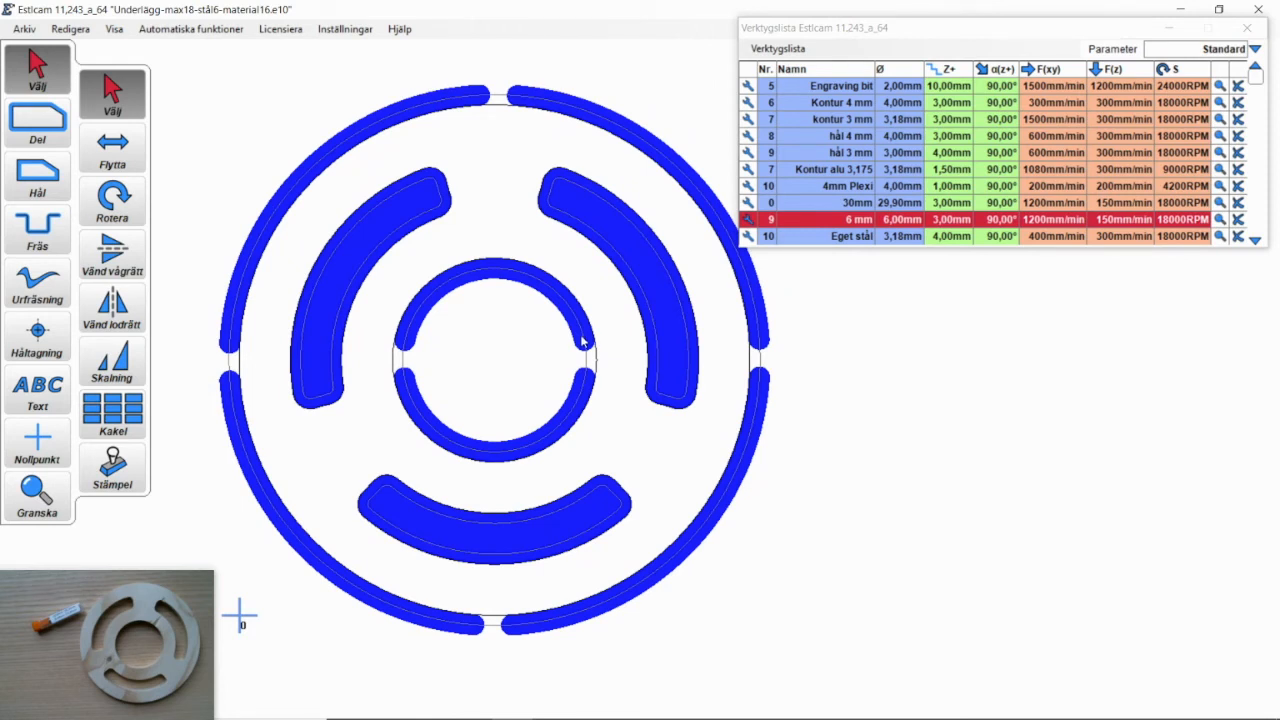
{"action": "right_click_drag", "start_coordinate": [506, 151], "coordinate": [484, 149]}
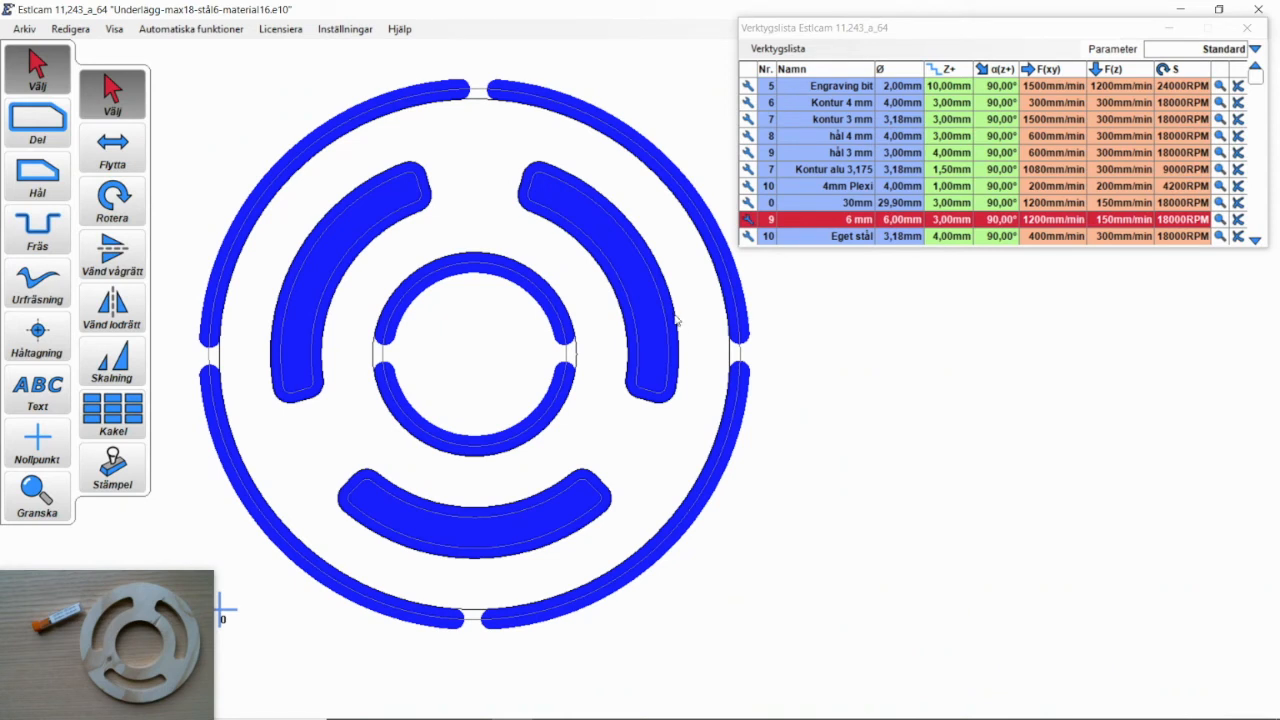
{"action": "mouse_move", "coordinate": [112, 92]}
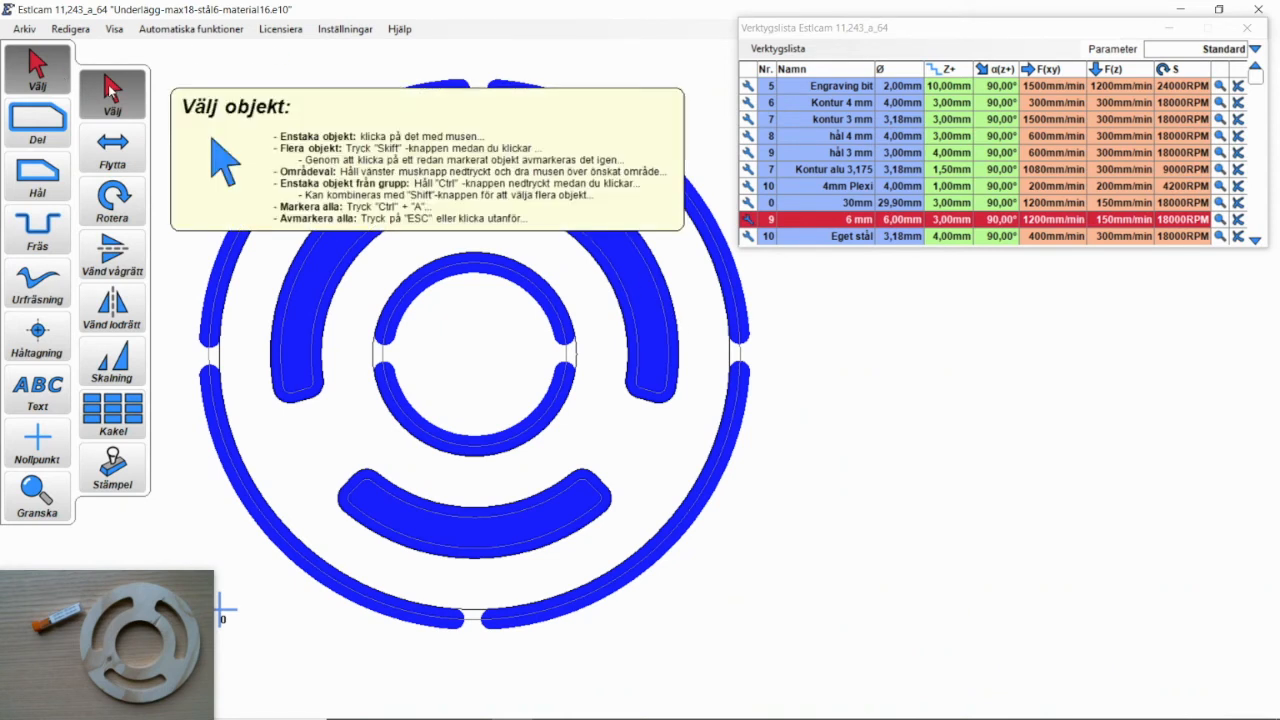
{"action": "left_click", "coordinate": [463, 267]}
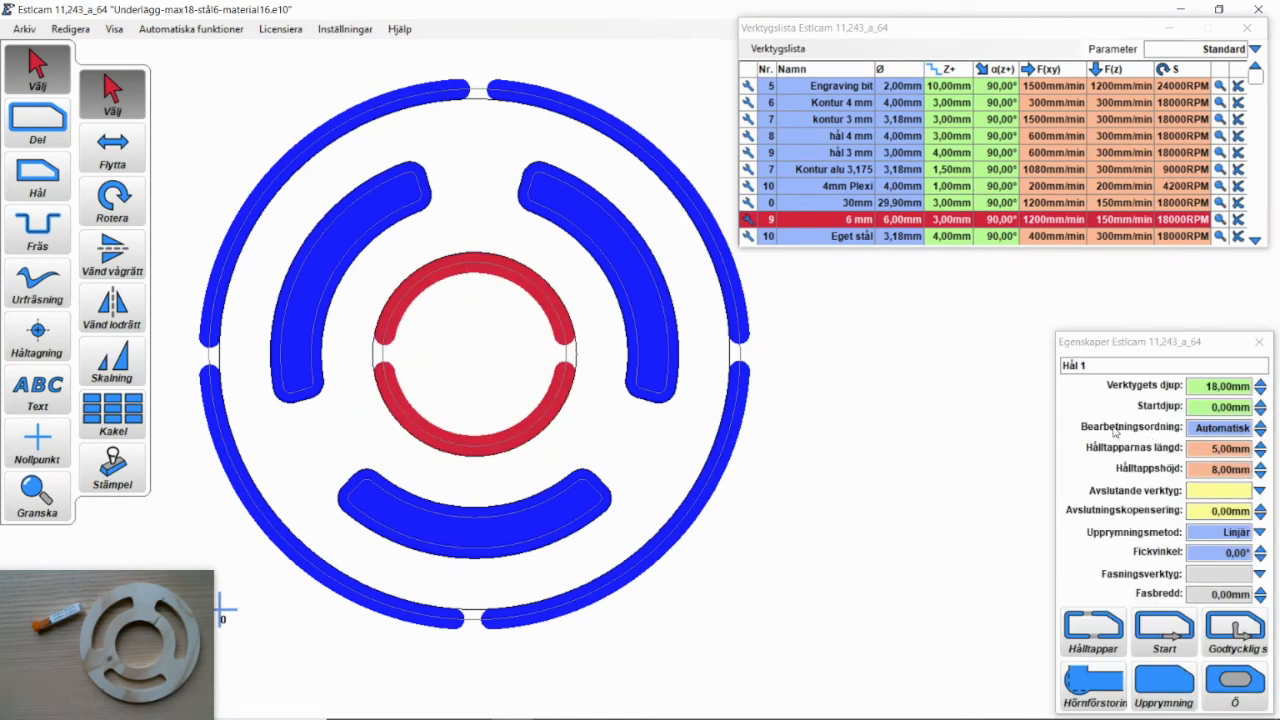
{"action": "mouse_move", "coordinate": [1227, 428]}
{"action": "left_click", "coordinate": [1215, 427]}
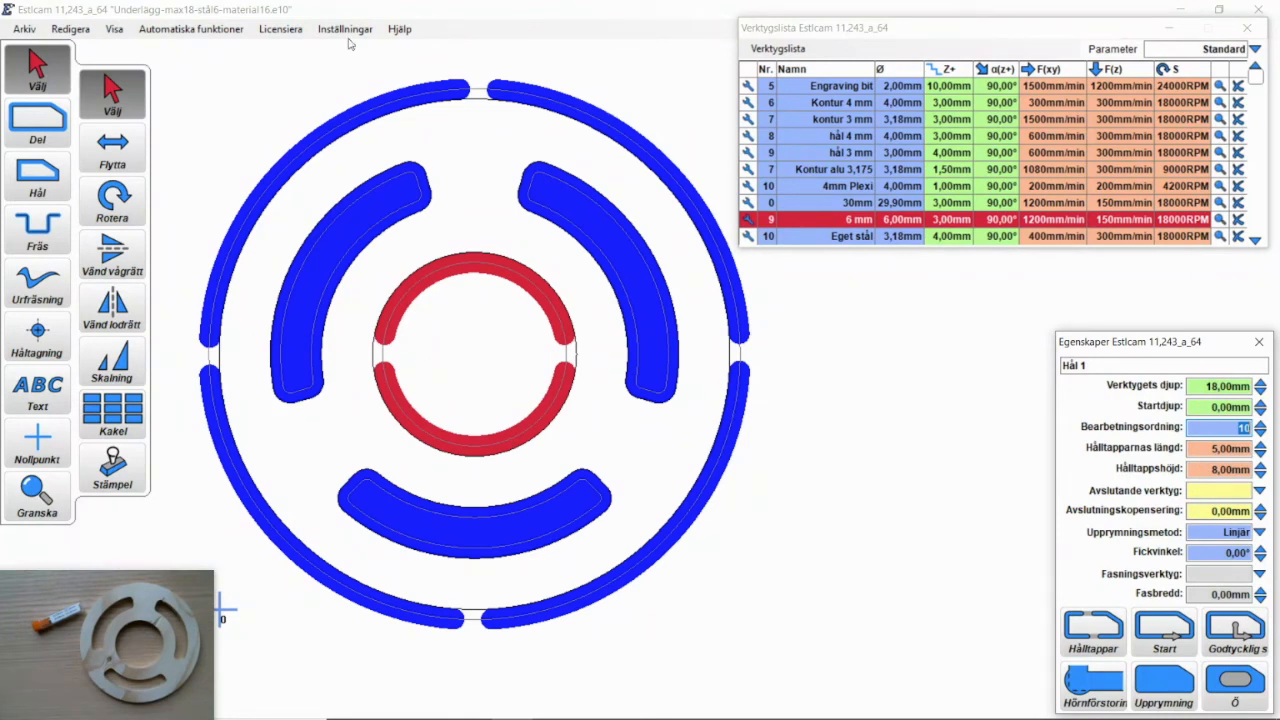
{"action": "left_click", "coordinate": [303, 72]}
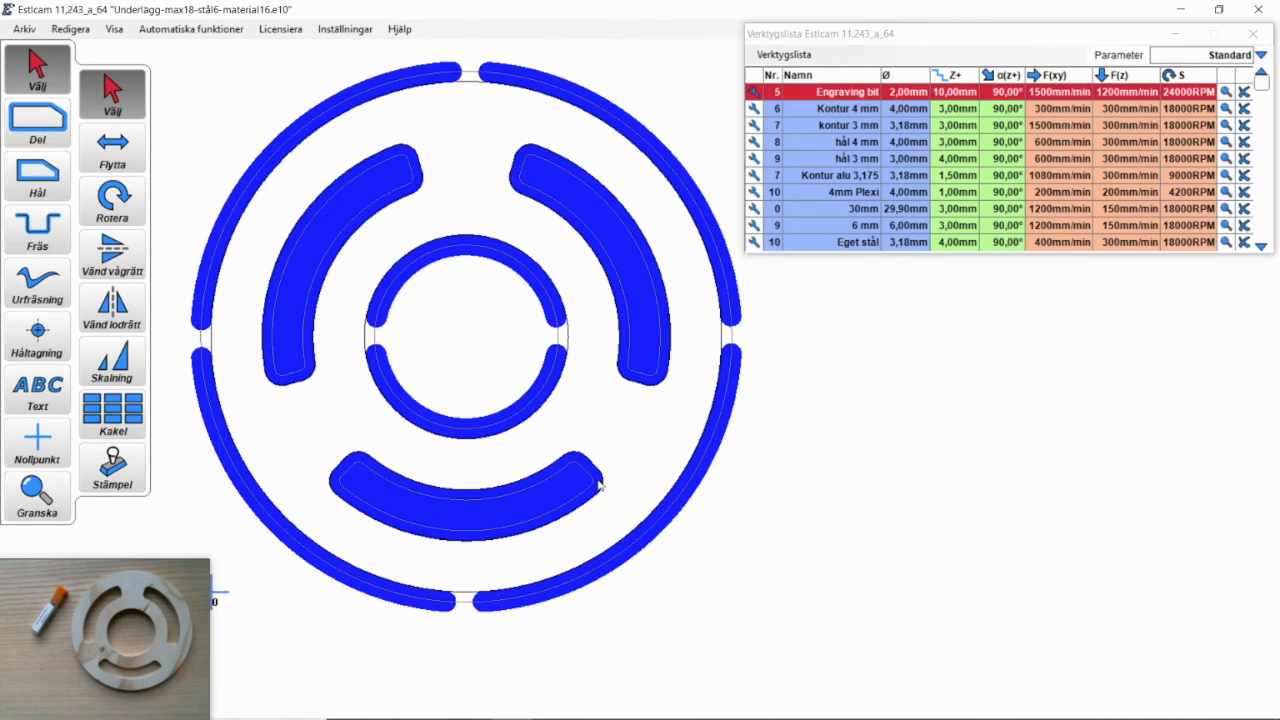
Switch to File Explorer, check the CAD\Instruktionsfilmer folder on drive D for the exported .tap file, and close the window
{"action": "mouse_move", "coordinate": [480, 715]}
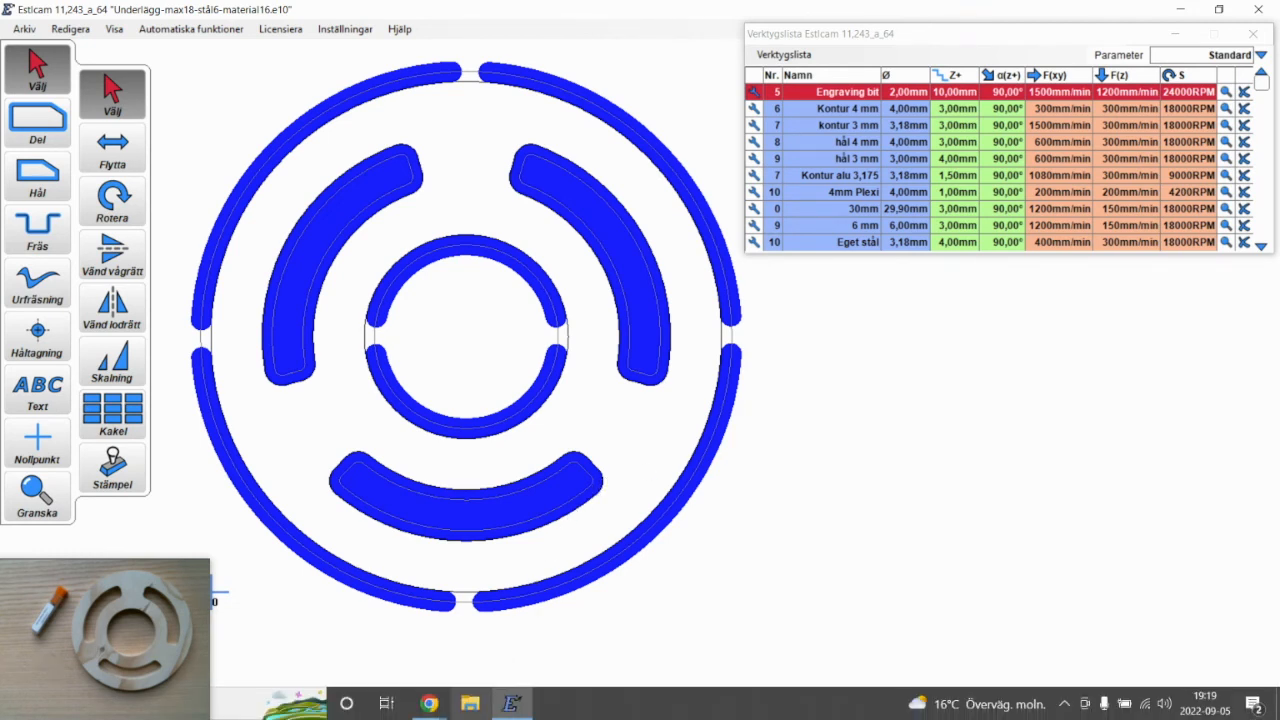
{"action": "left_click", "coordinate": [470, 704]}
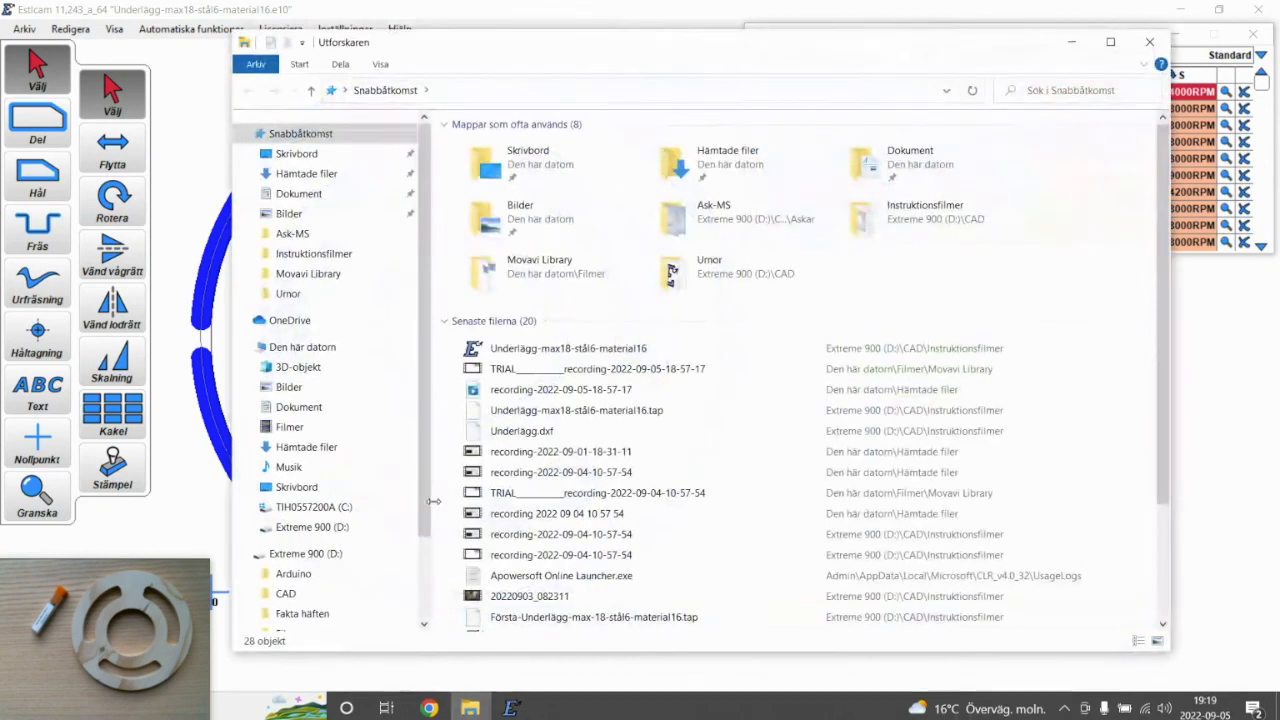
{"action": "left_click", "coordinate": [287, 593]}
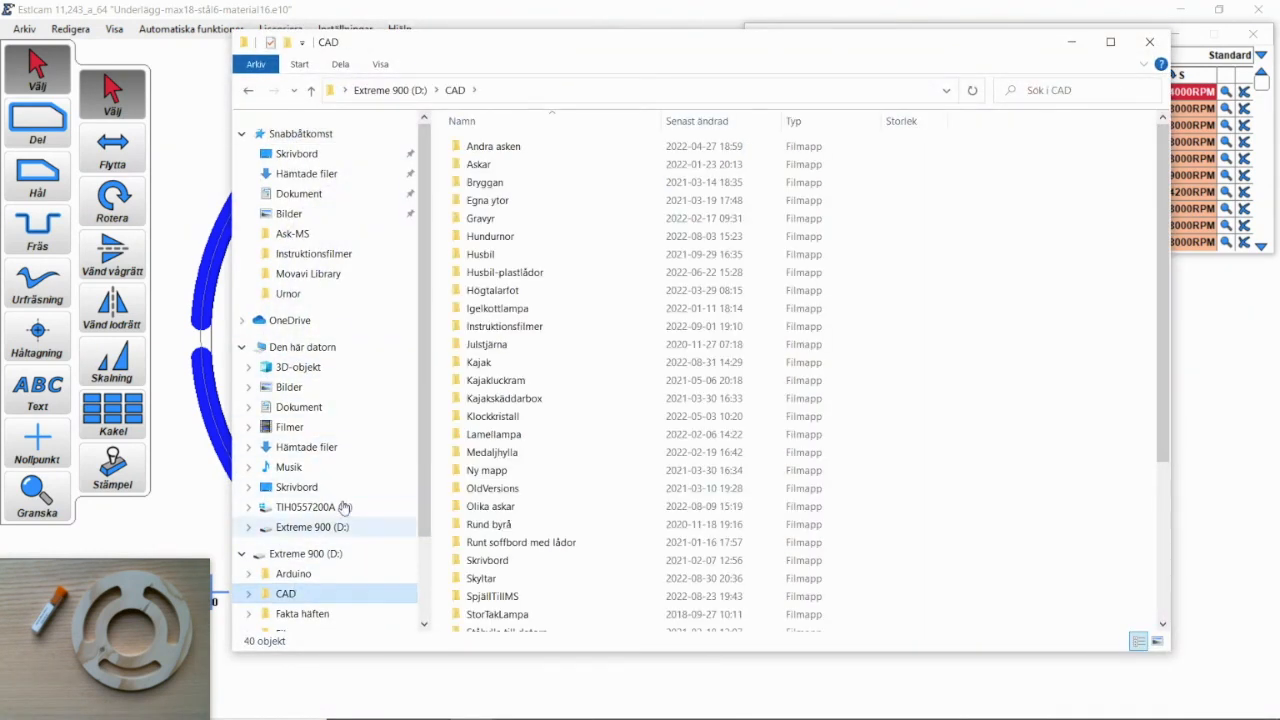
{"action": "left_click", "coordinate": [507, 326]}
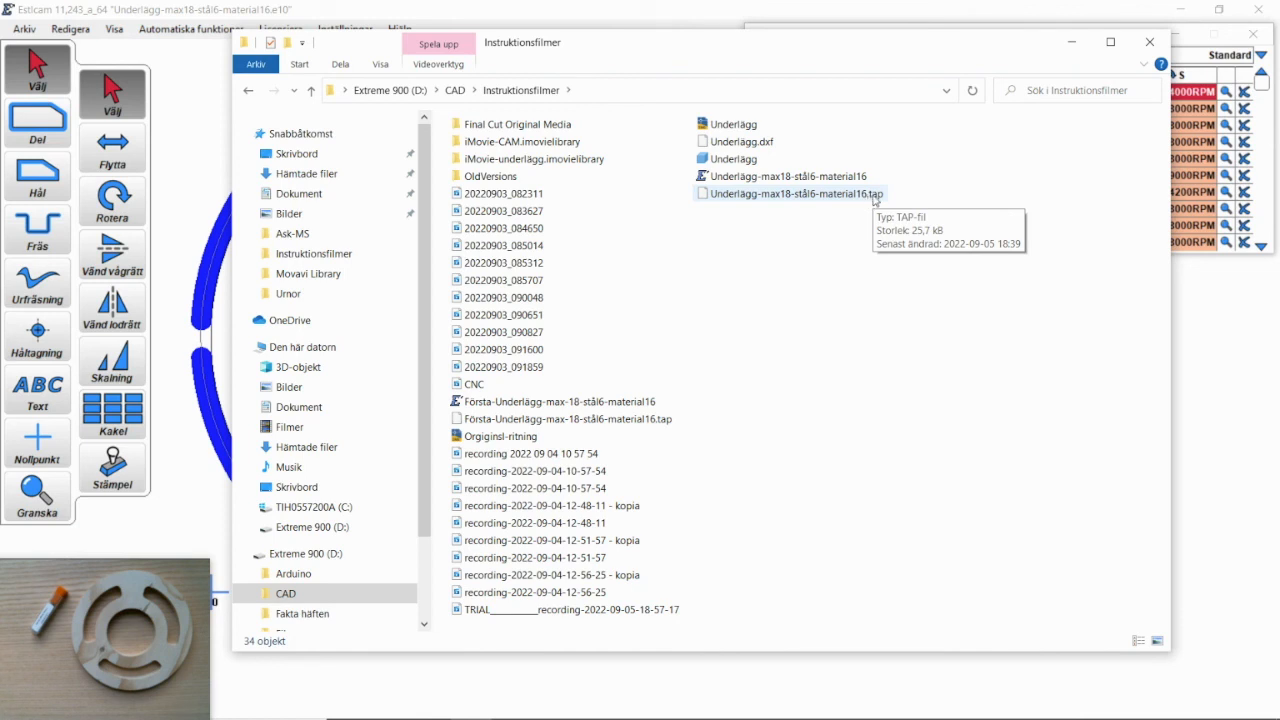
{"action": "left_click", "coordinate": [1150, 42]}
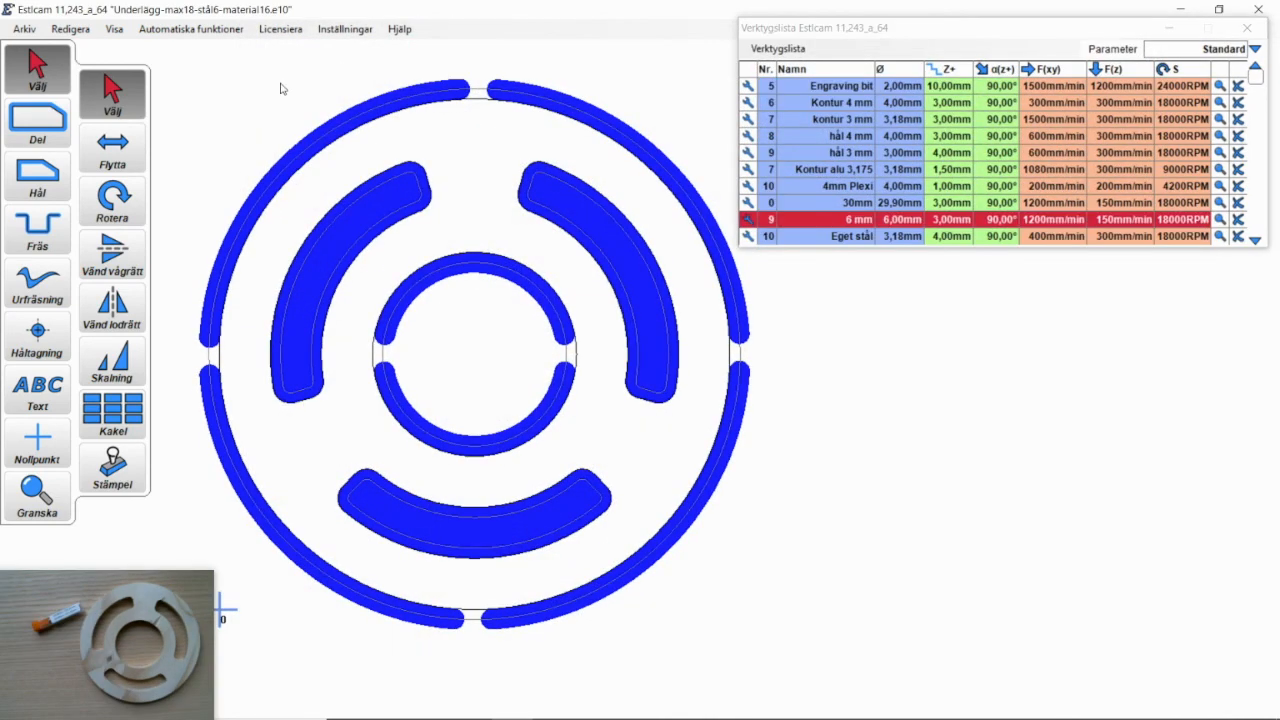